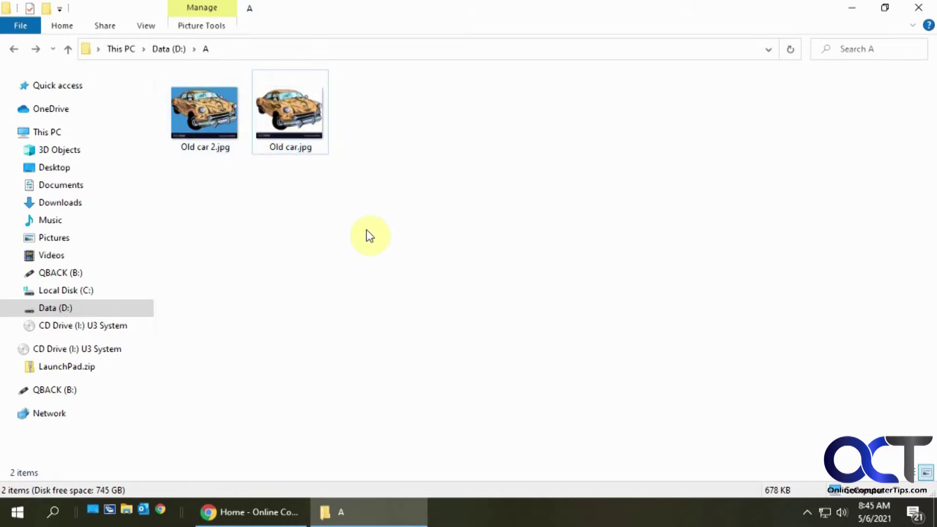
Step: Open the shortcut menu for Old car 2.jpg in folder A
right_click(216, 131)
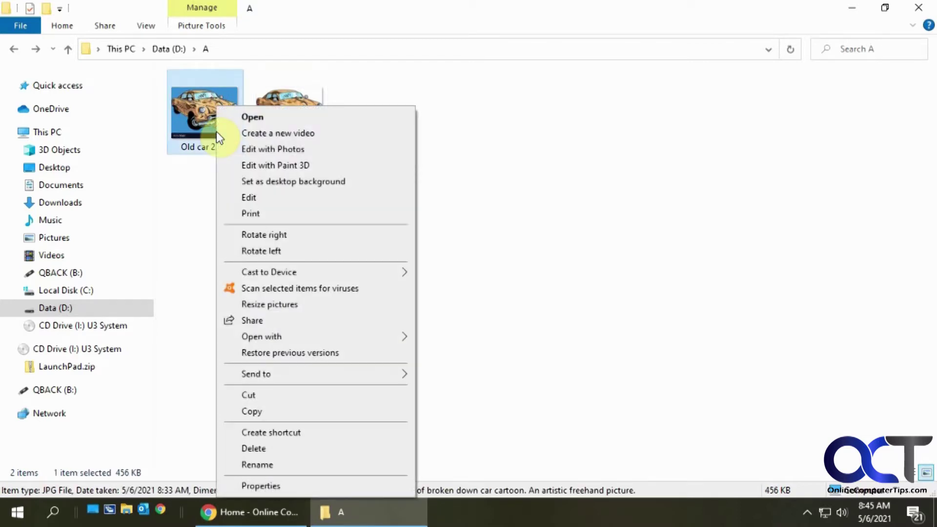
Step: Open Old car 2.jpg in Paint 3D and crop it to 1000×687 px, removing the VectorStock strip
left_click(262, 165)
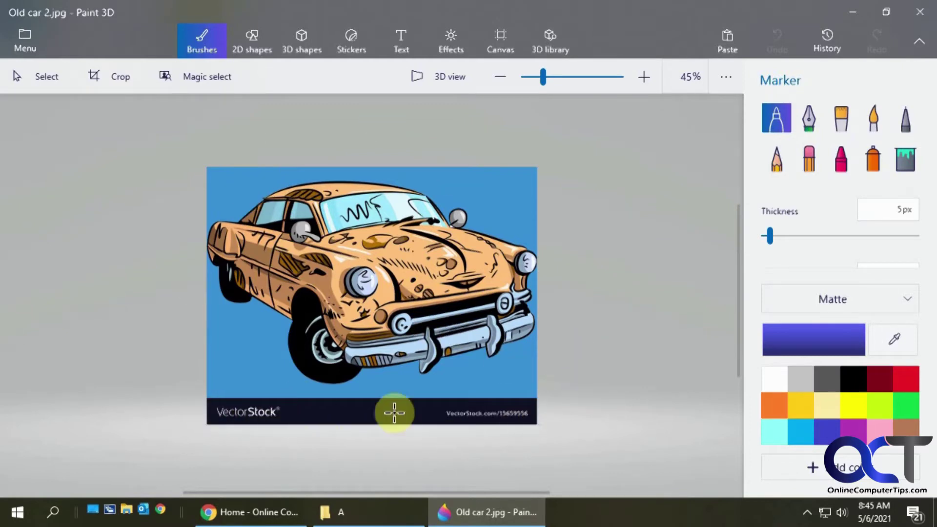
left_click(116, 78)
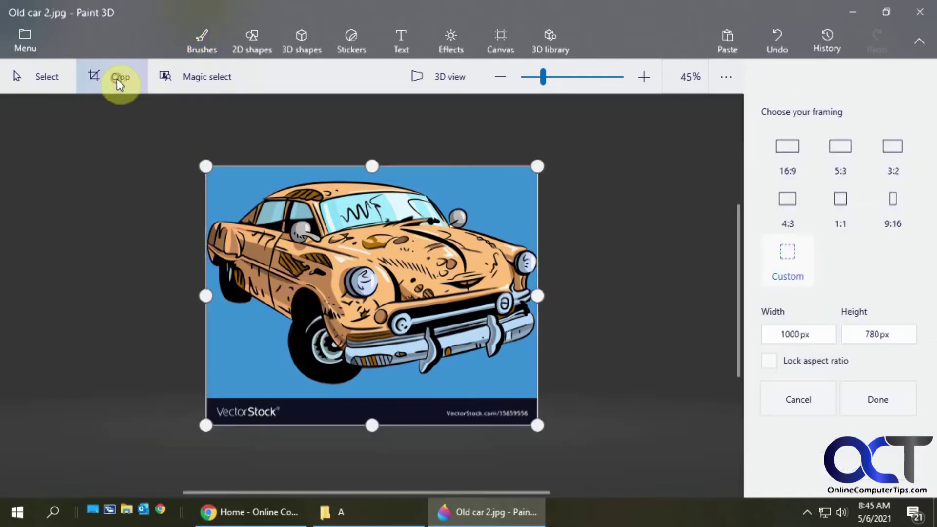
left_click_drag(371, 423, 368, 395)
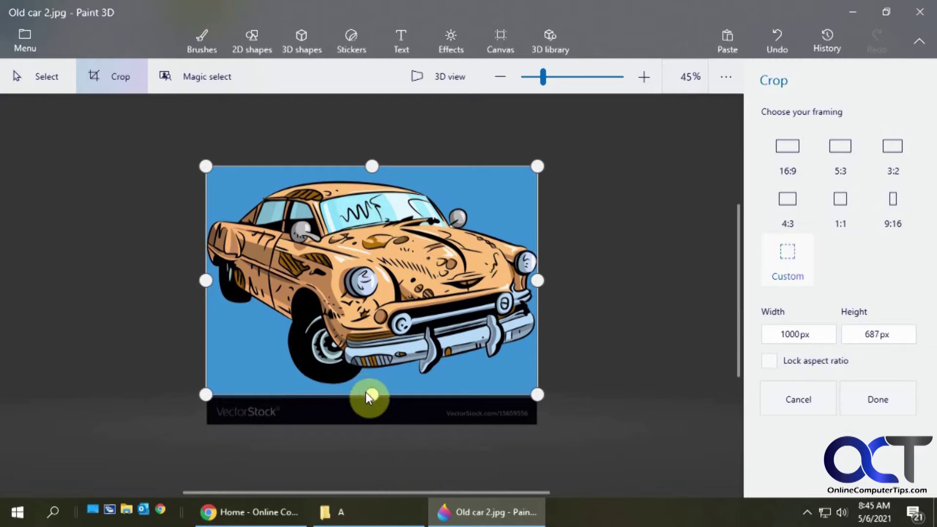
left_click(885, 402)
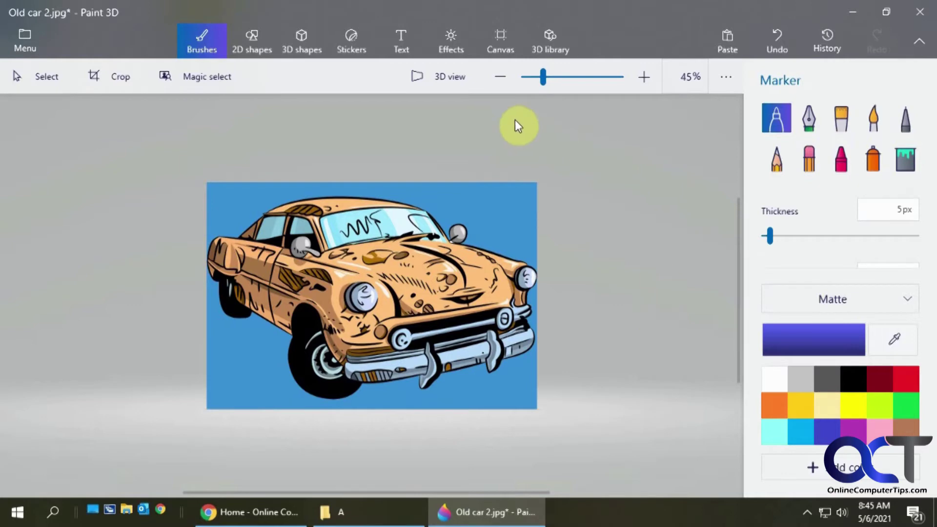
Step: Start Magic select with the selection box framing the whole car picture
left_click(204, 78)
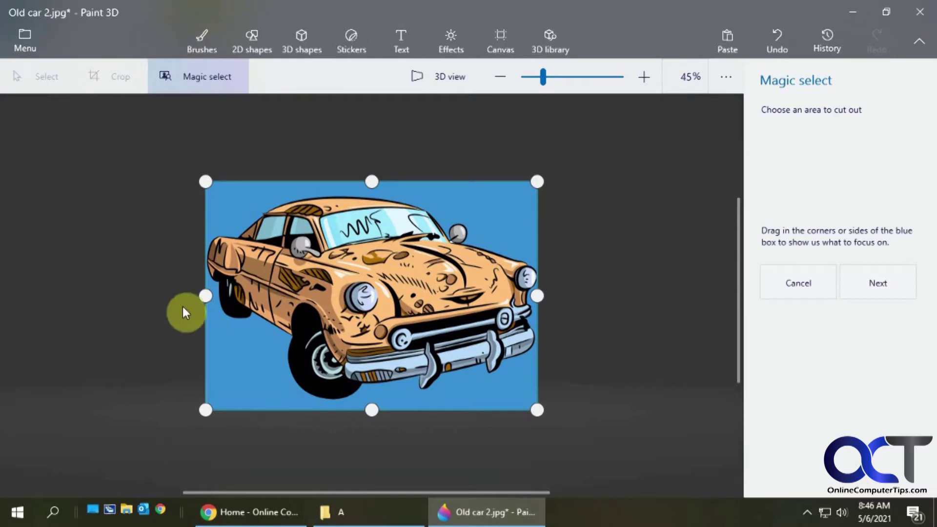
Step: Generate the magic-select cutout of the car and finish it as a separate object
left_click(864, 289)
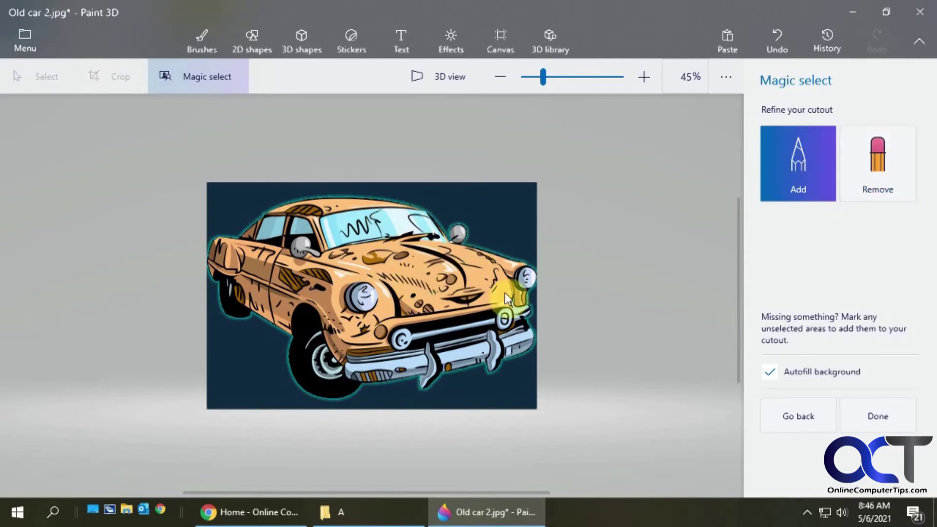
left_click(886, 412)
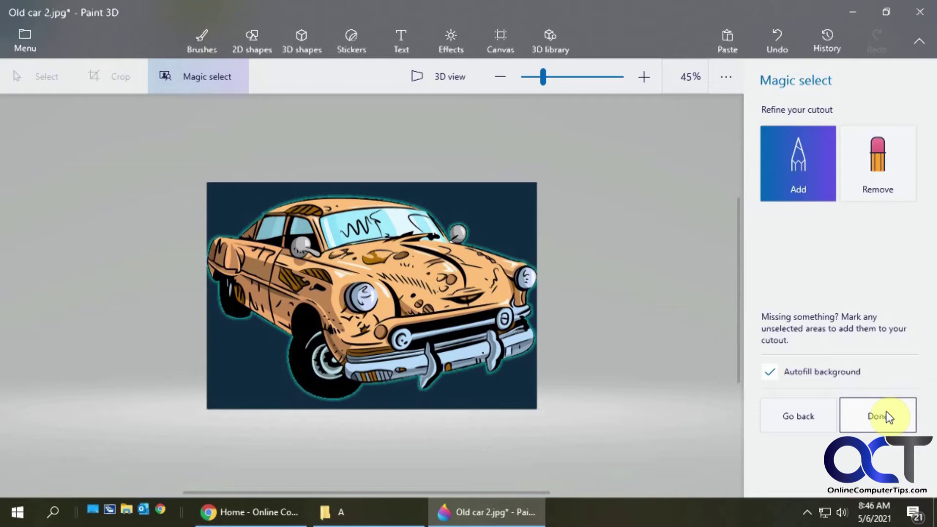
left_click(886, 418)
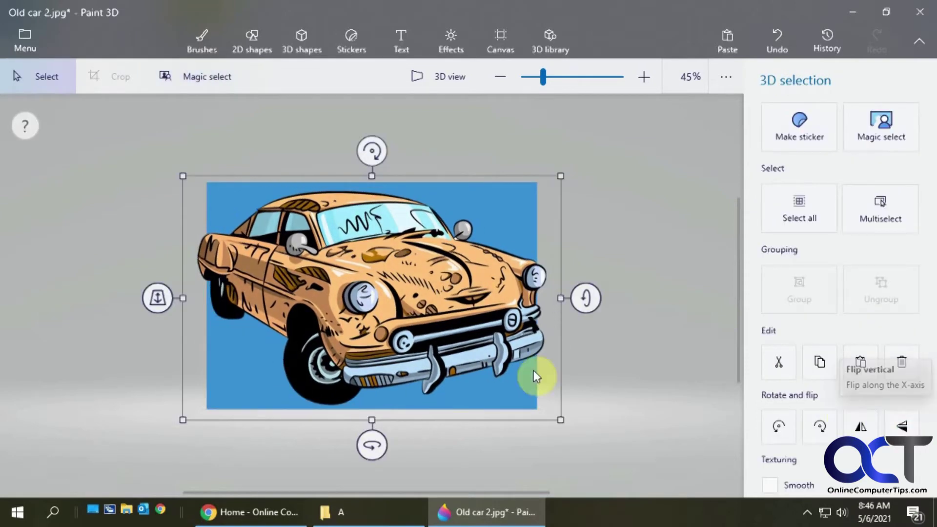
Step: Move the car cutout right and down, then resize it slightly larger
mouse_move(381, 302)
left_mouse_down()
mouse_move(397, 309)
mouse_move(386, 310)
left_mouse_up()
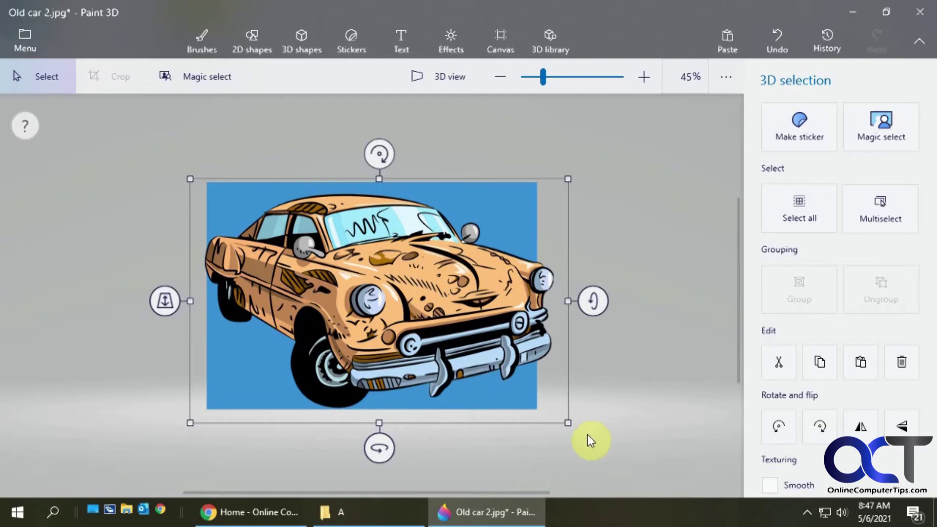
left_click_drag(566, 423, 548, 415)
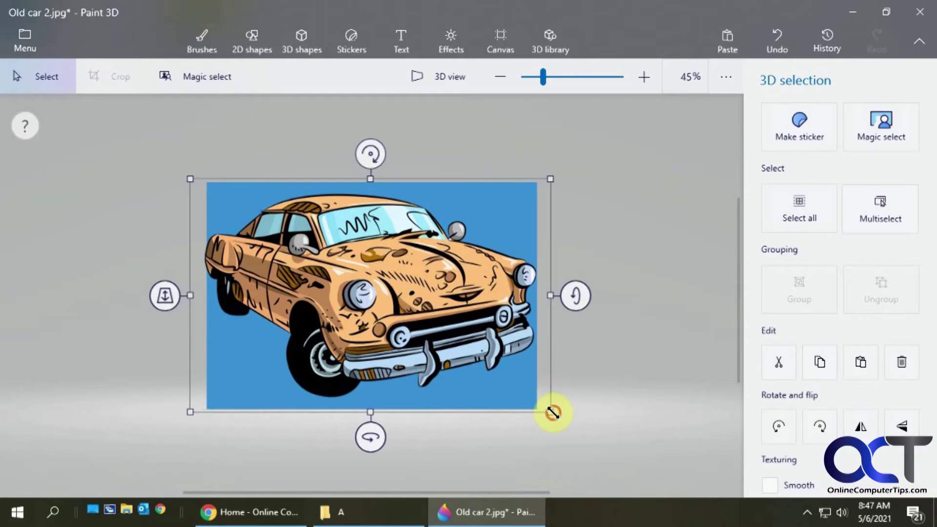
left_click_drag(552, 412, 574, 428)
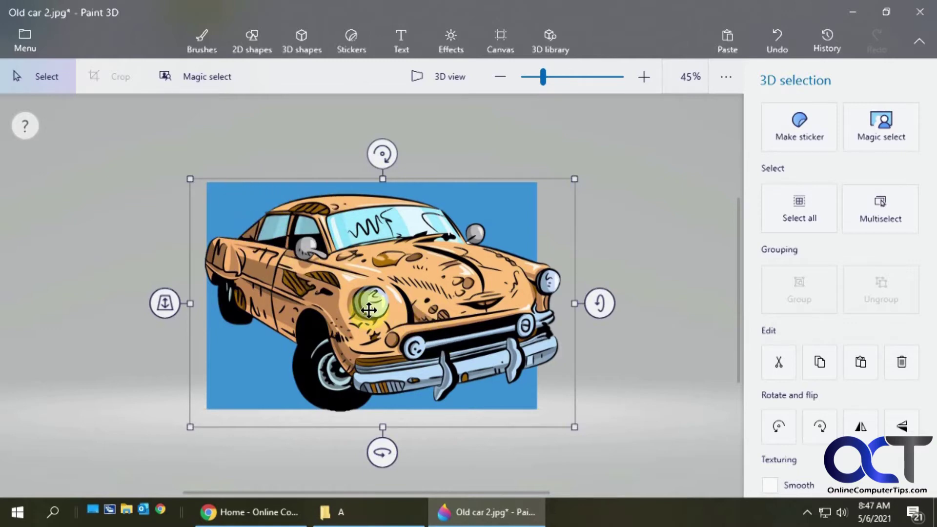
Step: Move the car aside, then select and delete the blue background rectangle
left_click_drag(320, 292, 657, 330)
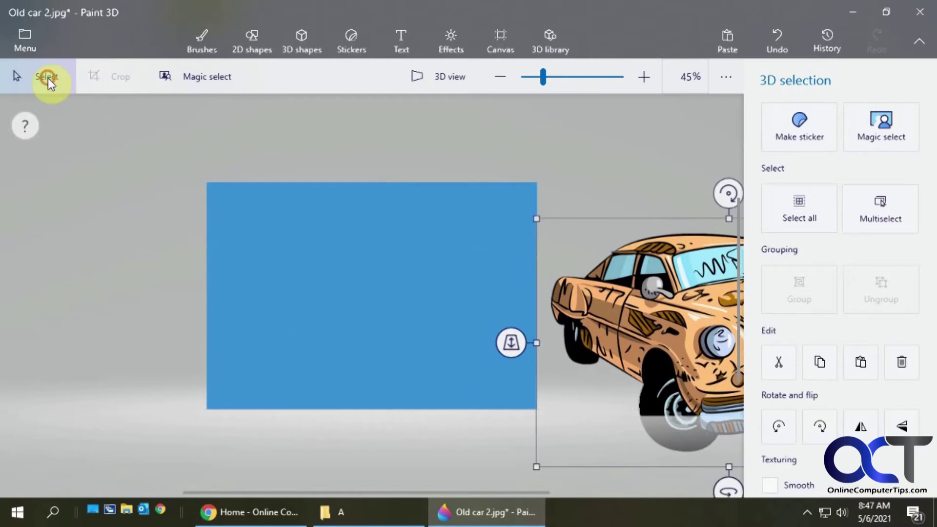
left_click_drag(198, 168, 539, 418)
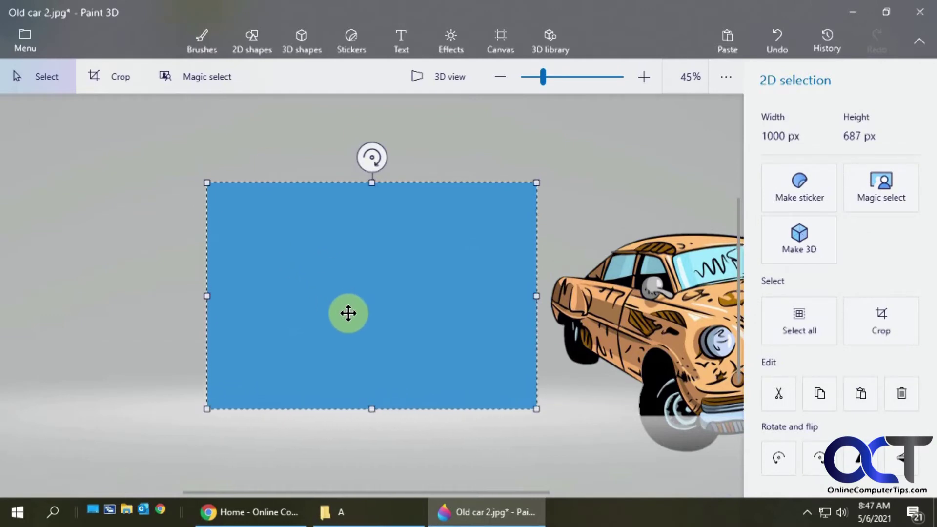
key("Delete")
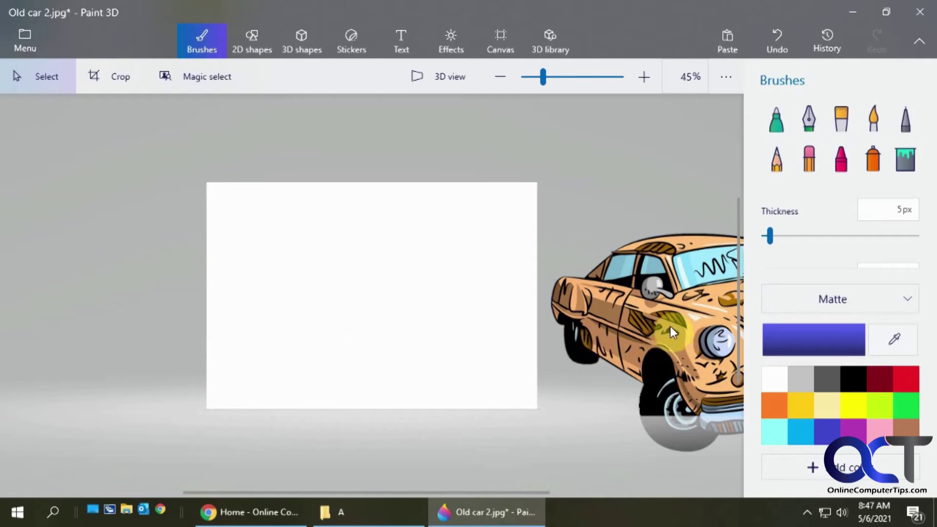
Step: Move the car back onto the white canvas and shrink it to fit inside
left_click_drag(681, 325, 443, 311)
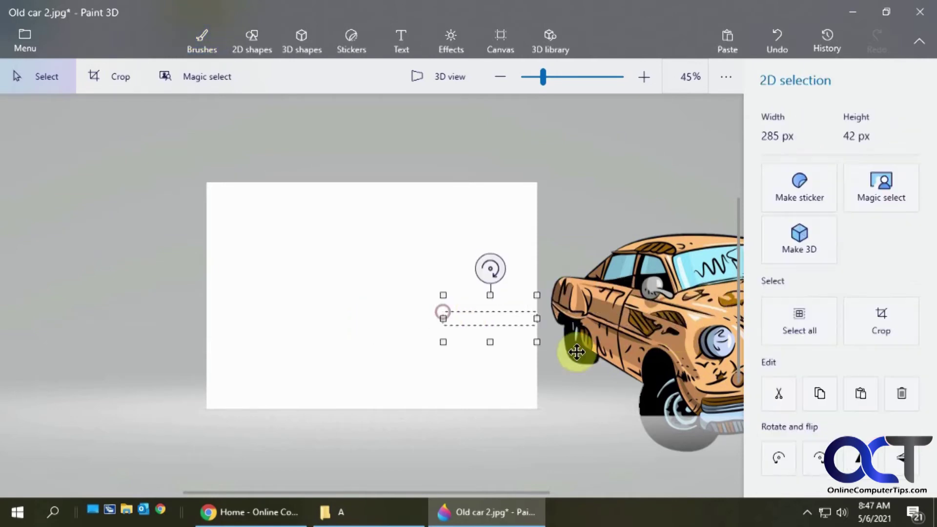
left_click(654, 339)
left_click_drag(687, 340, 337, 297)
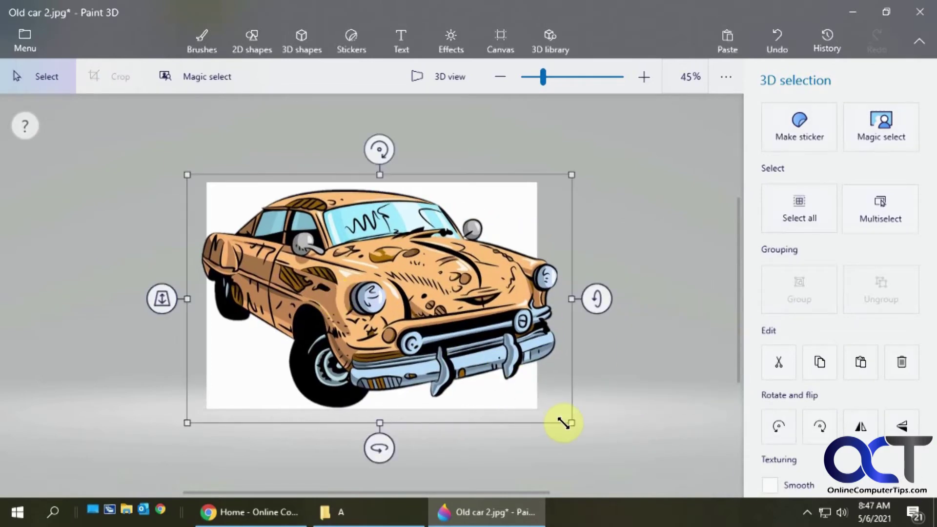
left_click_drag(566, 422, 534, 396)
left_click_drag(366, 282, 366, 287)
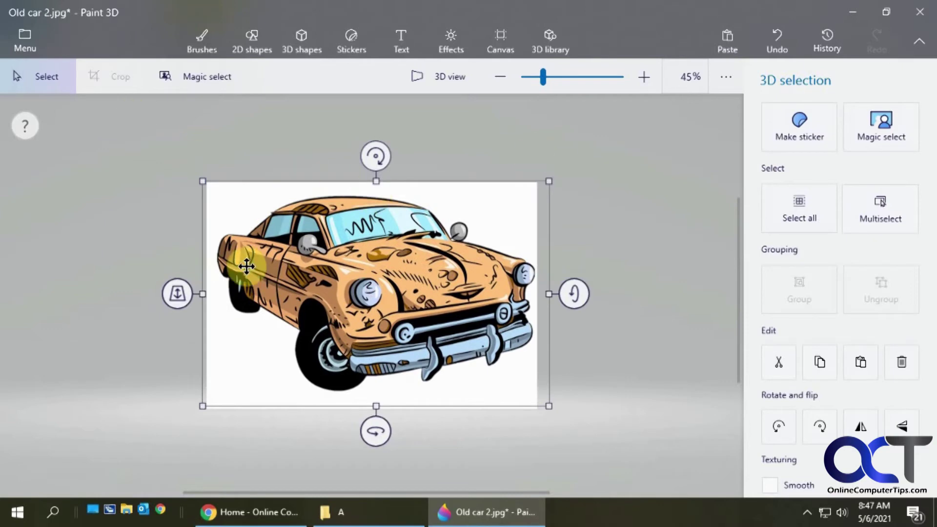
left_click(626, 241)
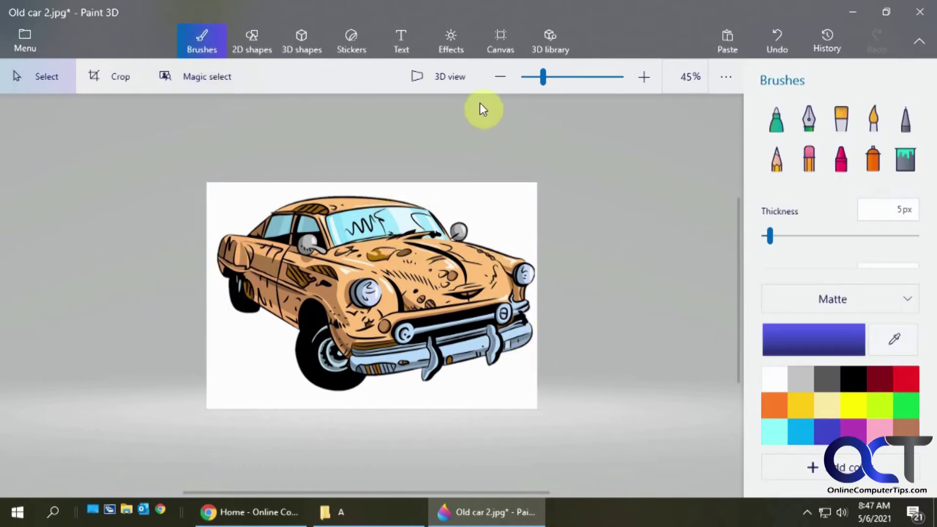
Step: Turn on Transparent canvas so no white background remains behind the car
left_click(495, 43)
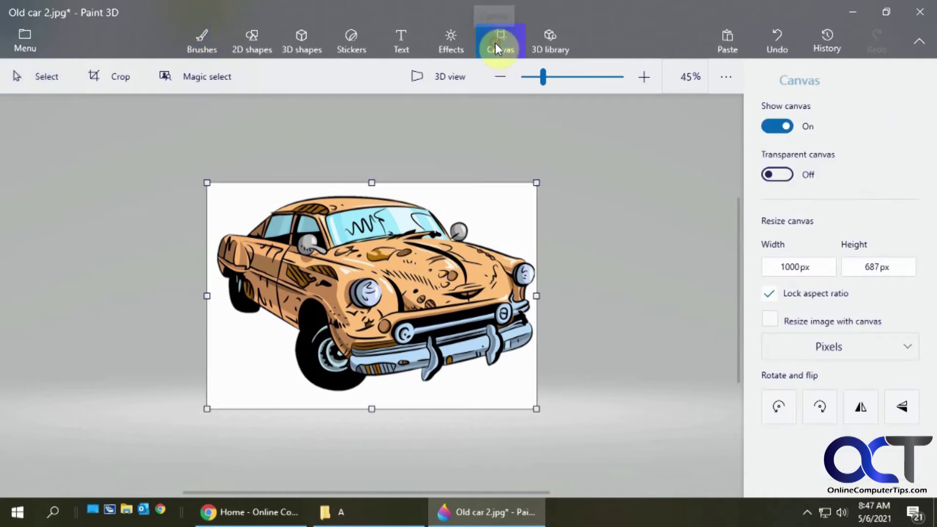
left_click(783, 178)
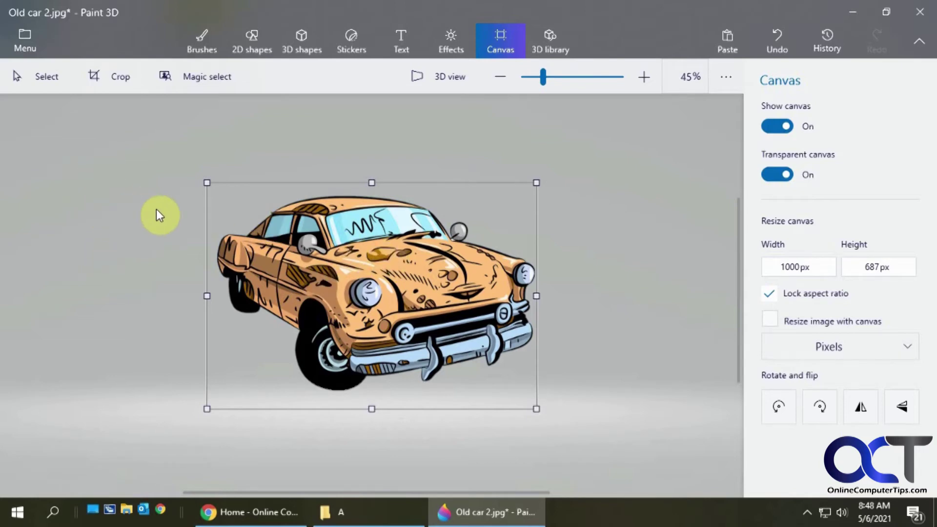
Step: Save a copy as a PNG image named Transparent Car in folder A
left_click(26, 40)
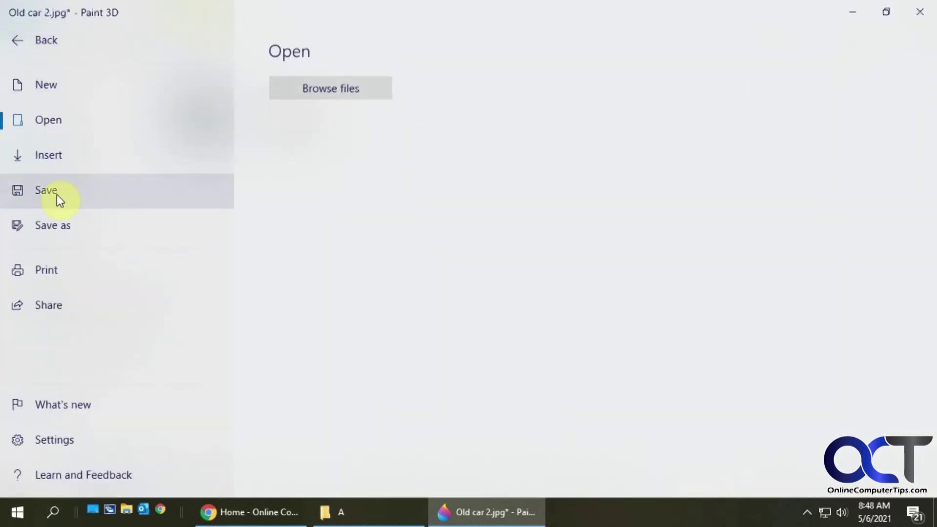
left_click(58, 224)
left_click(292, 145)
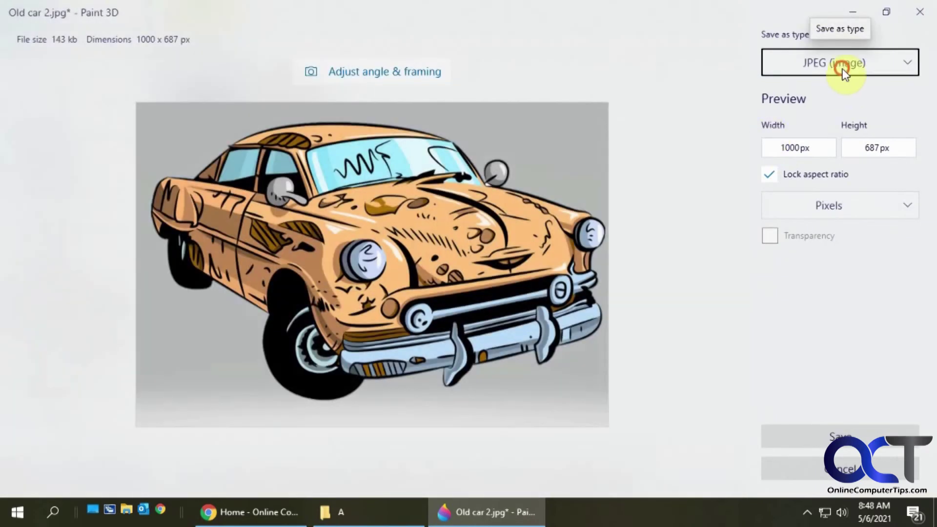
left_click(843, 71)
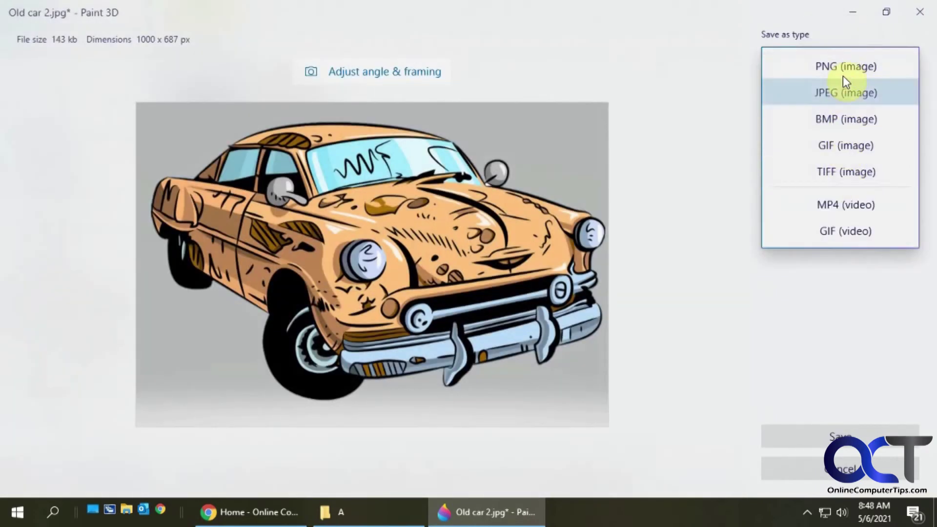
left_click(844, 67)
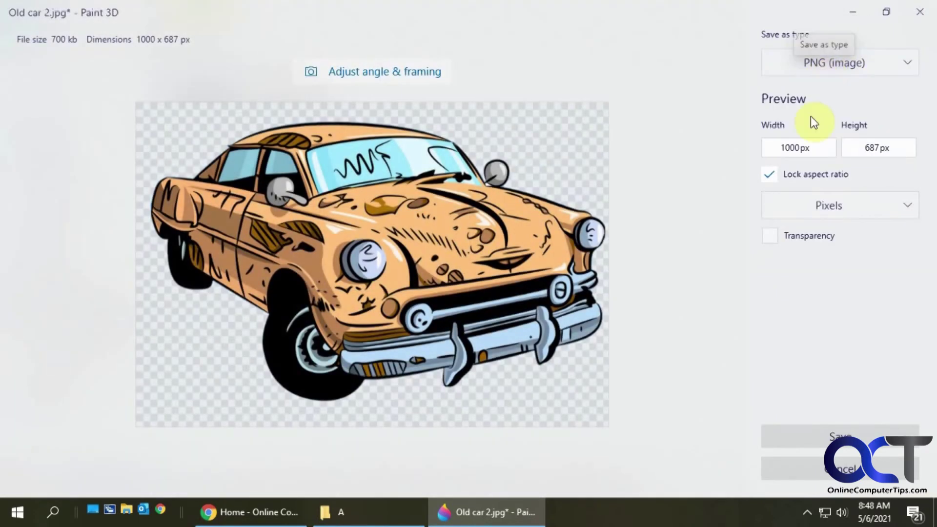
left_click(836, 435)
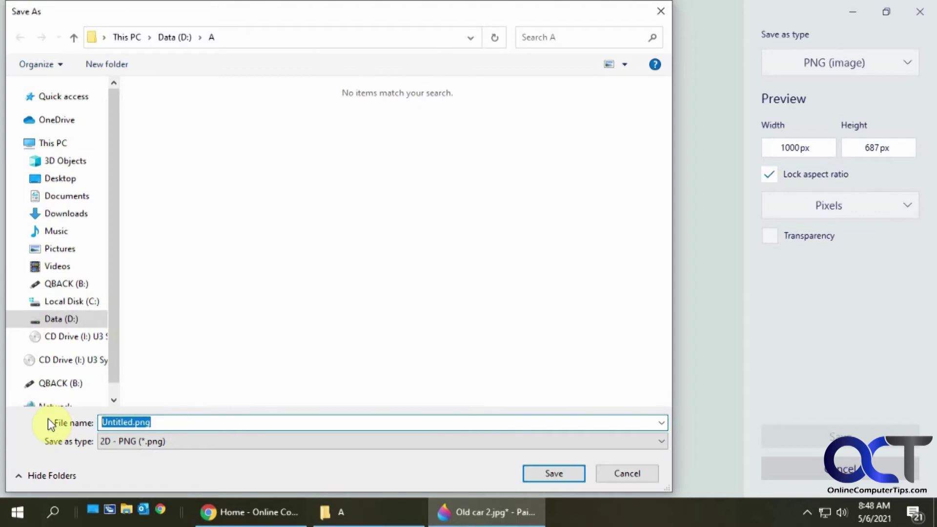
type("Transparent Car")
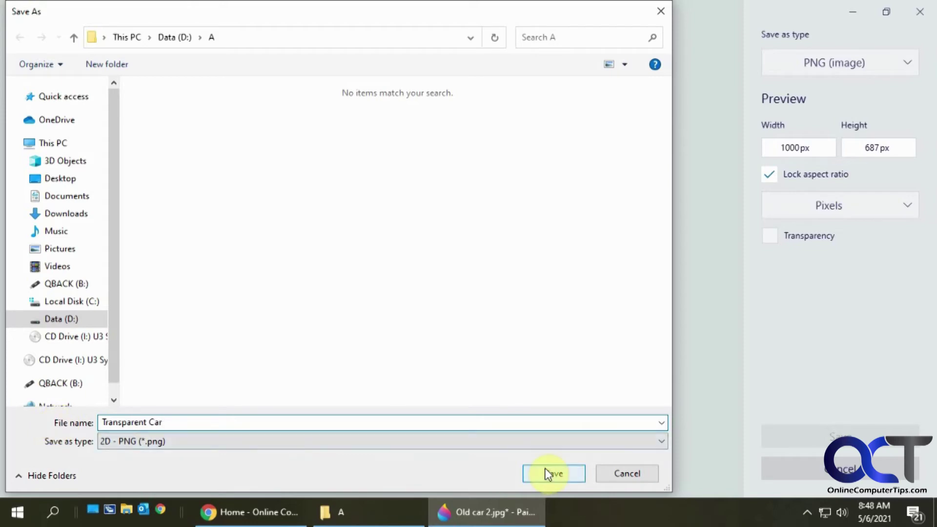
left_click(545, 472)
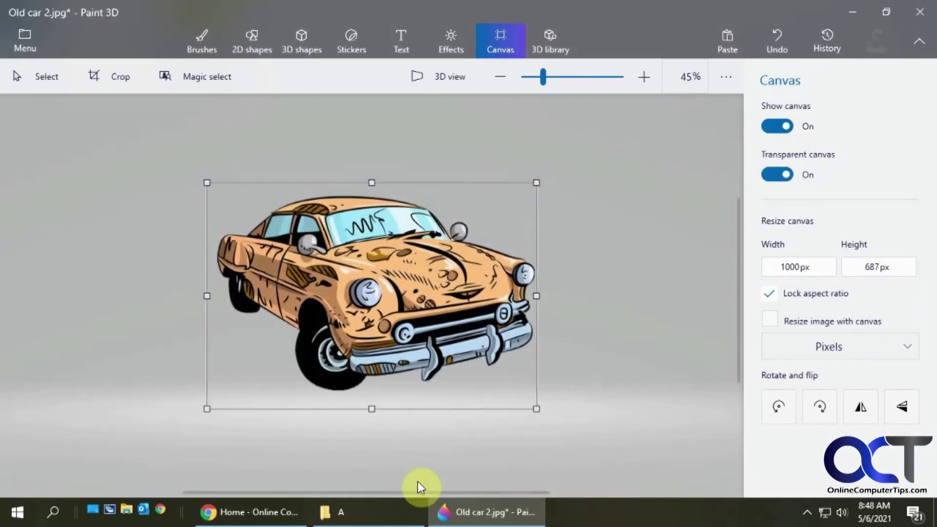
Step: In folder A, select Transparent Car.png and bring up its shortcut menu
left_click(372, 512)
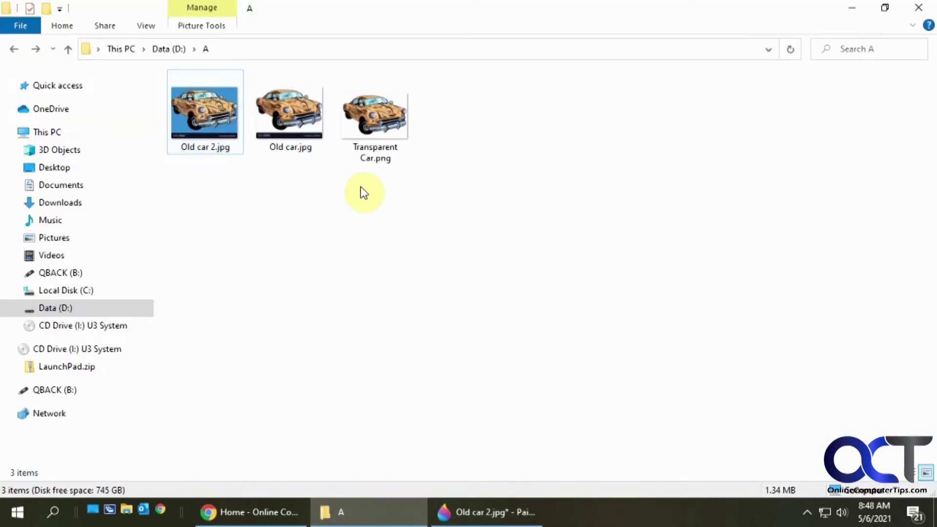
left_click(389, 135)
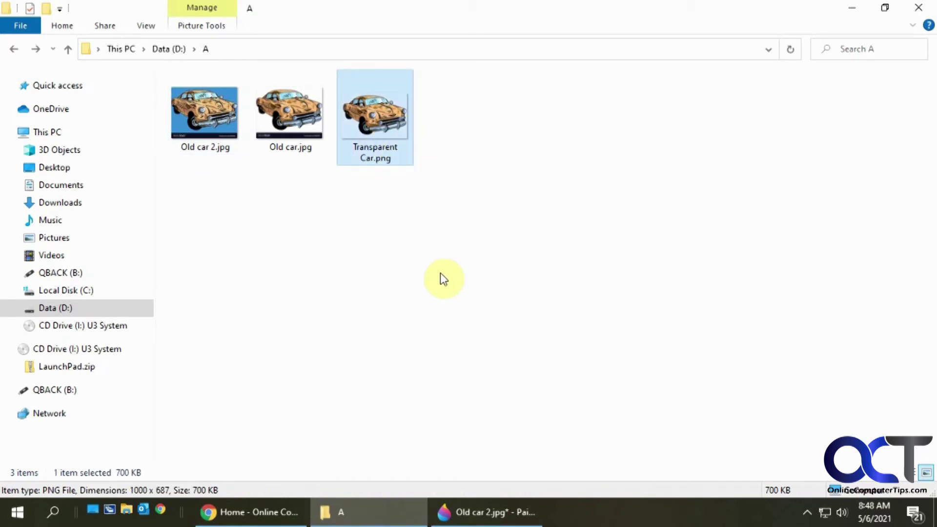
left_click(366, 225)
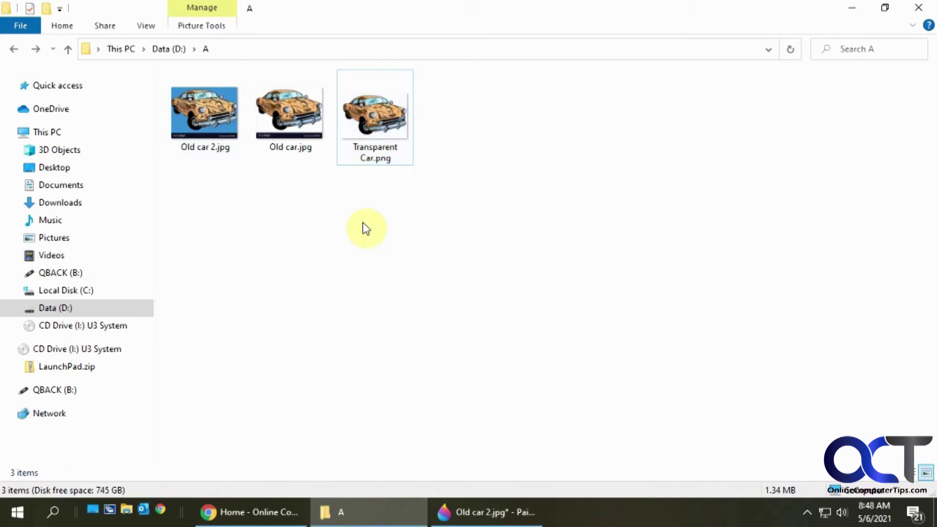
mouse_move(391, 125)
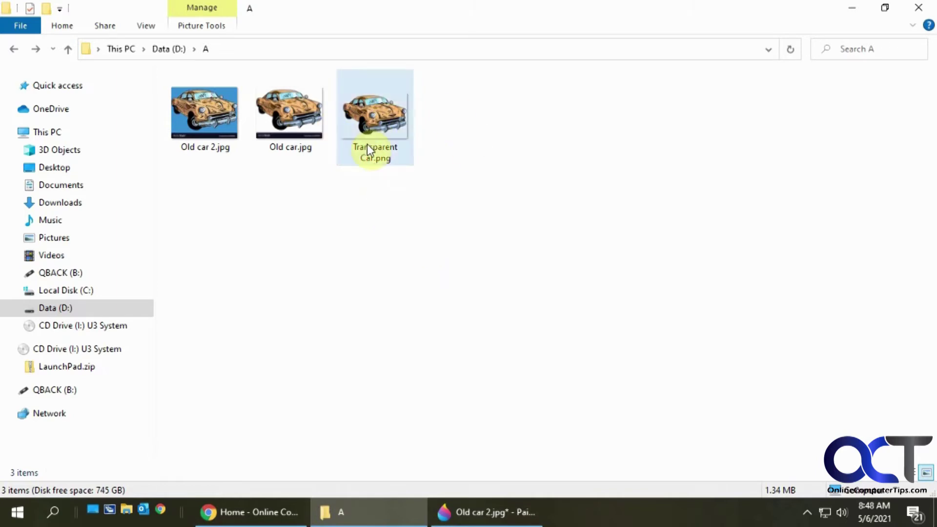
left_click(367, 128)
right_click(367, 128)
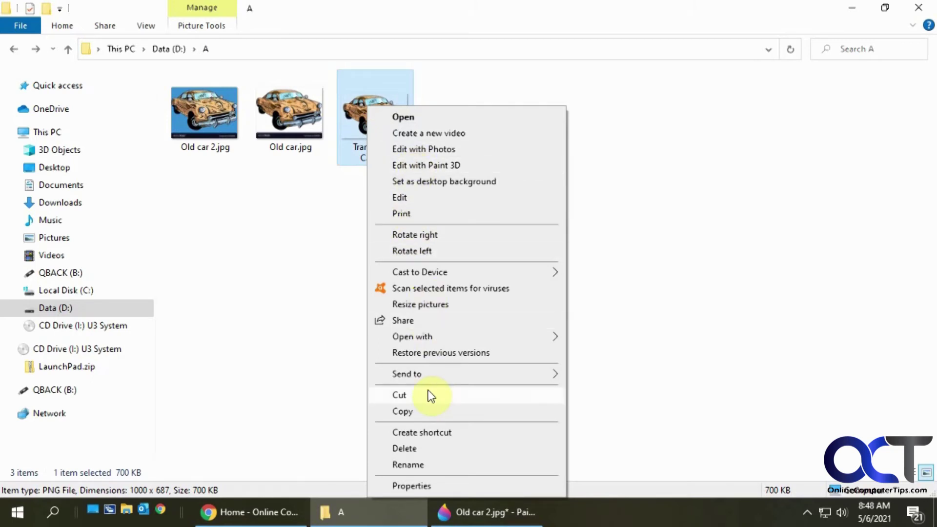
Step: Open Transparent Car.png in Photoshop Elements to check its transparency, then minimize it
mouse_move(459, 336)
left_click(596, 354)
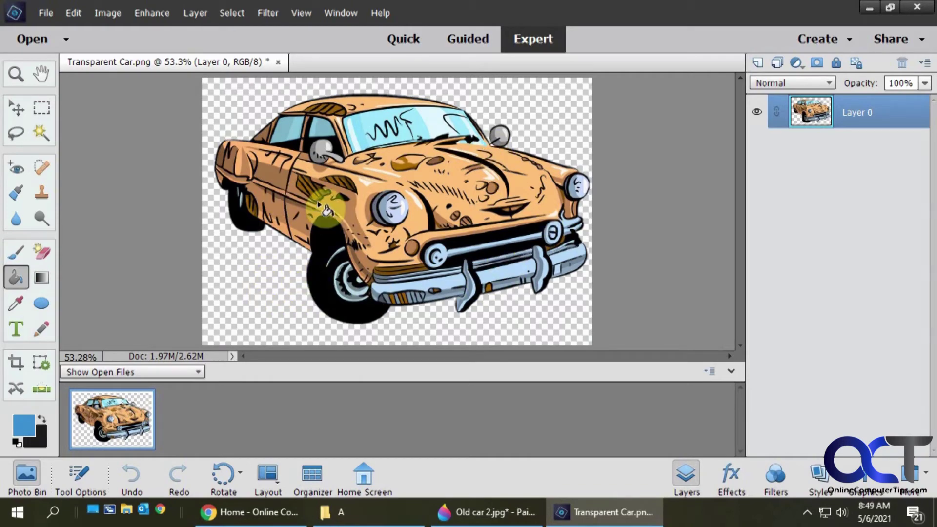
left_click(869, 9)
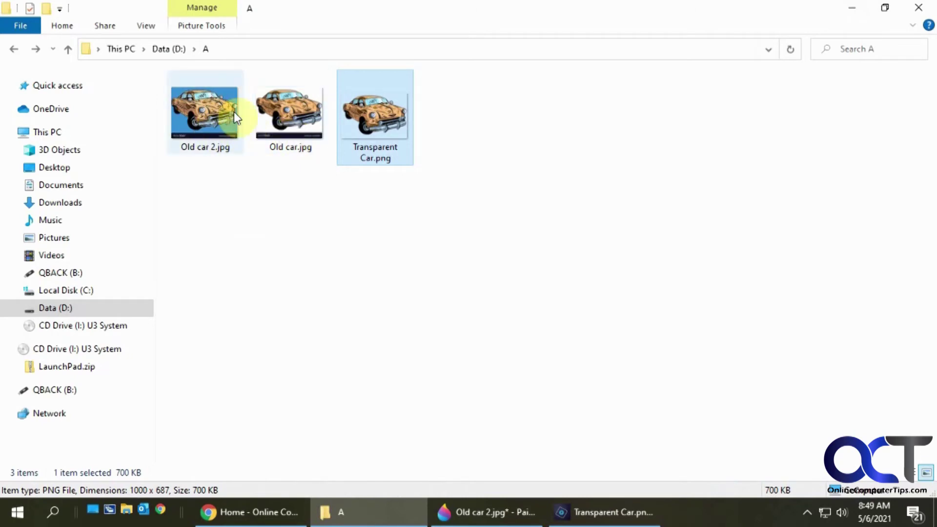
Step: Open Old car.jpg from folder A with Edit with Paint 3D
left_click(370, 238)
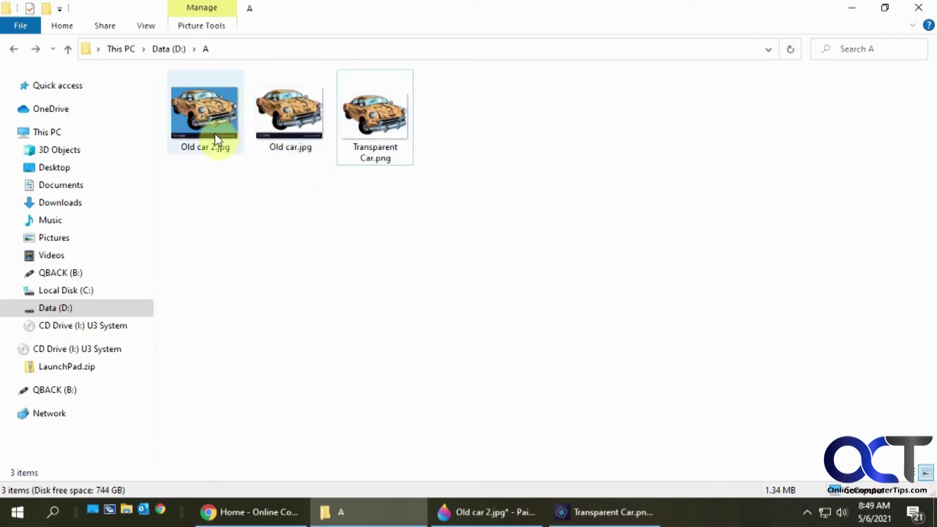
right_click(295, 129)
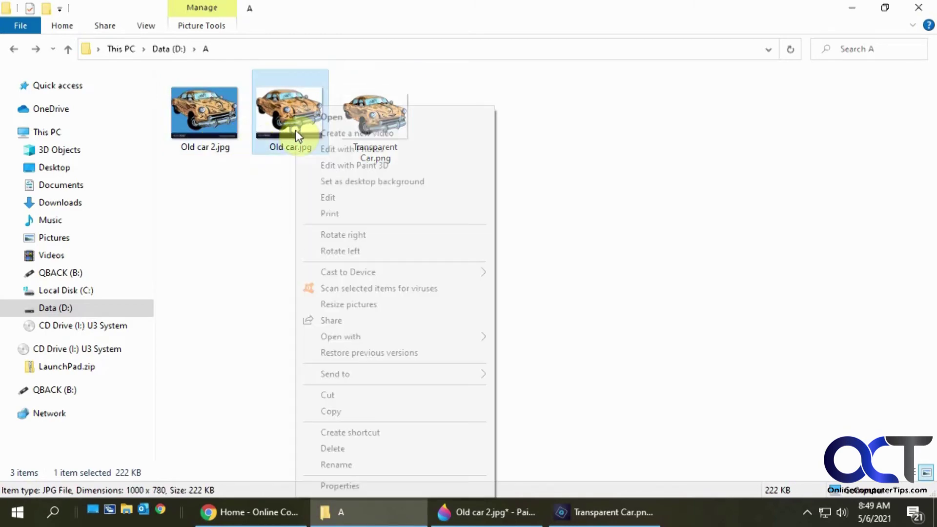
left_click(338, 165)
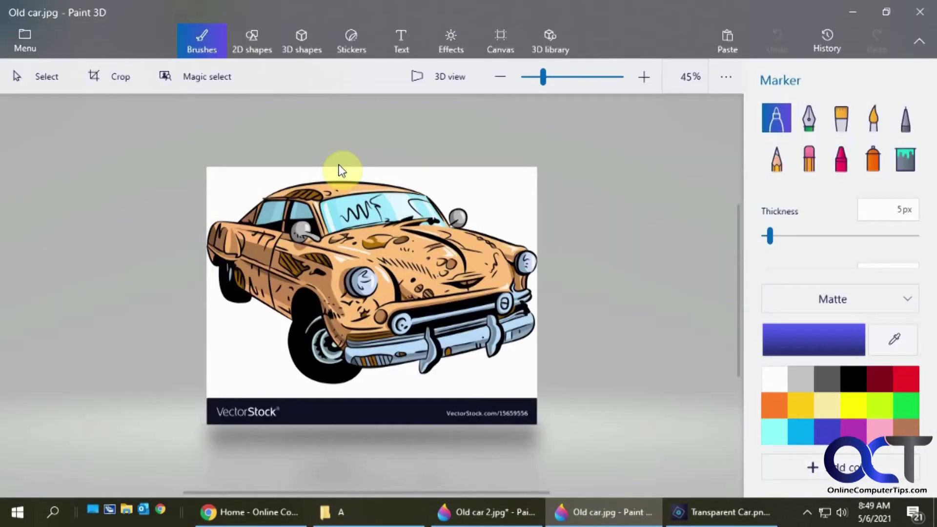
Step: Crop the VectorStock strip off the bottom of Old car, leaving 1000 × 685 px
left_click(117, 79)
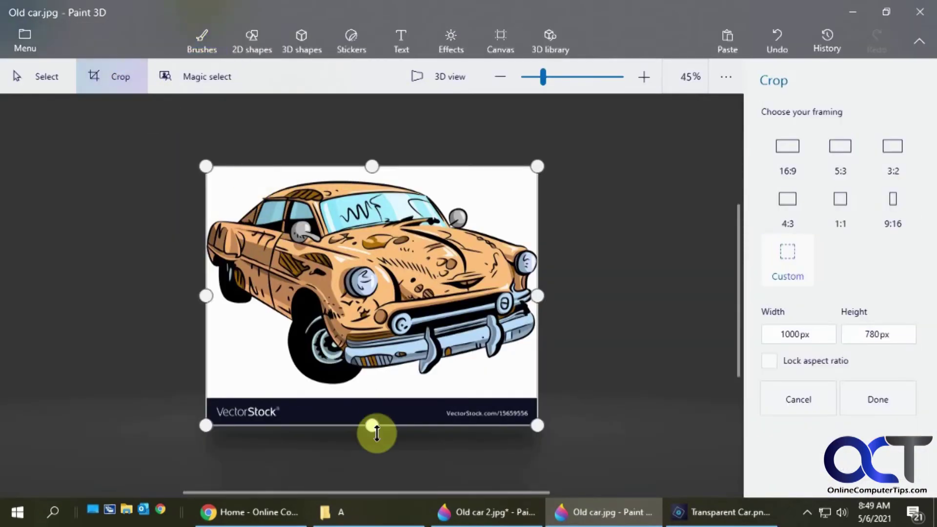
left_click_drag(377, 433, 372, 390)
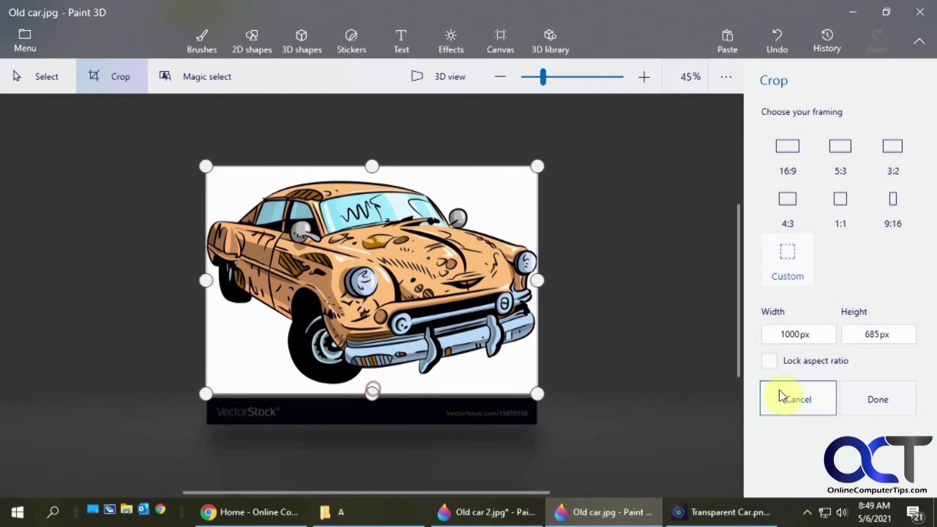
left_click(877, 398)
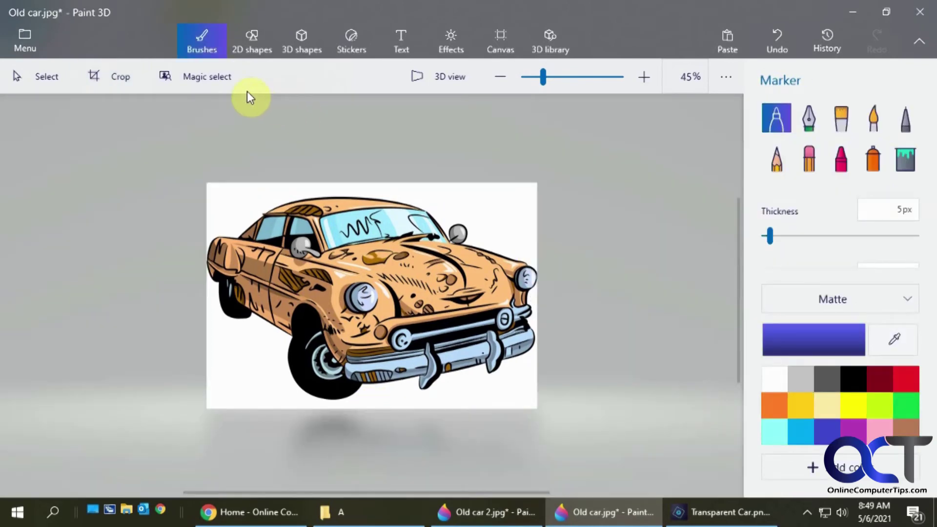
Step: Magic-select the car in Old car and add the missed windshield mirror to the selection
left_click(199, 80)
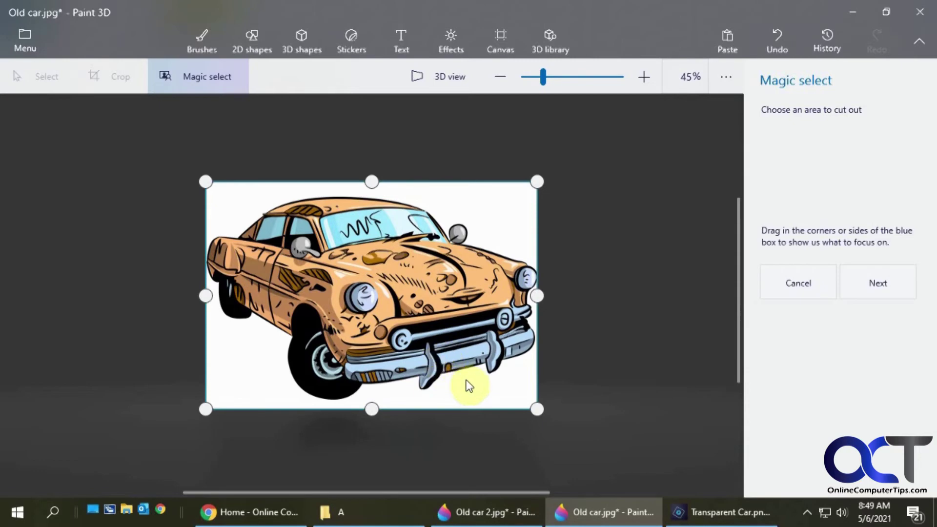
left_click(858, 281)
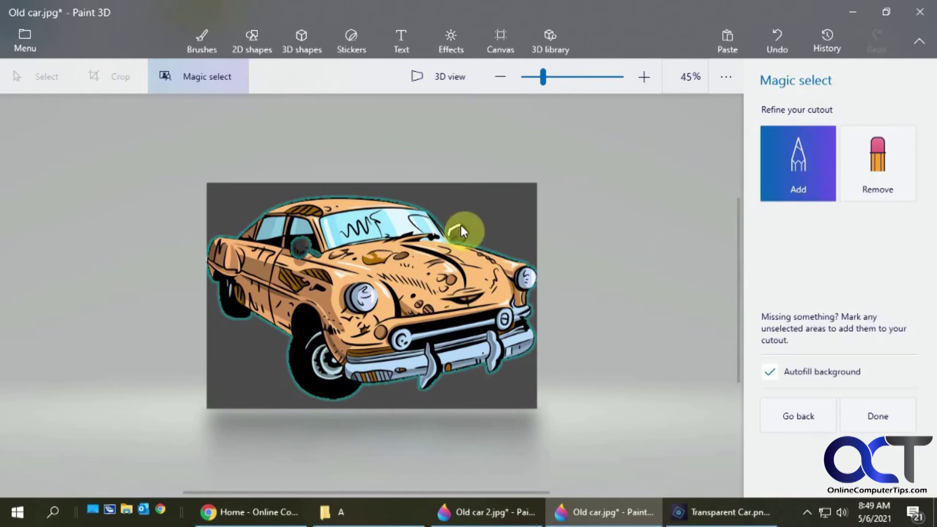
left_click_drag(463, 242, 458, 239)
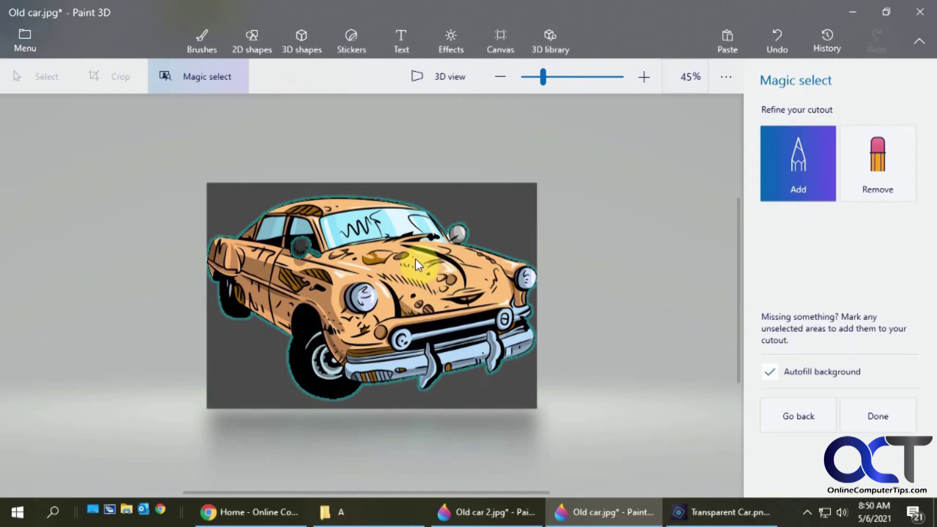
left_click(874, 421)
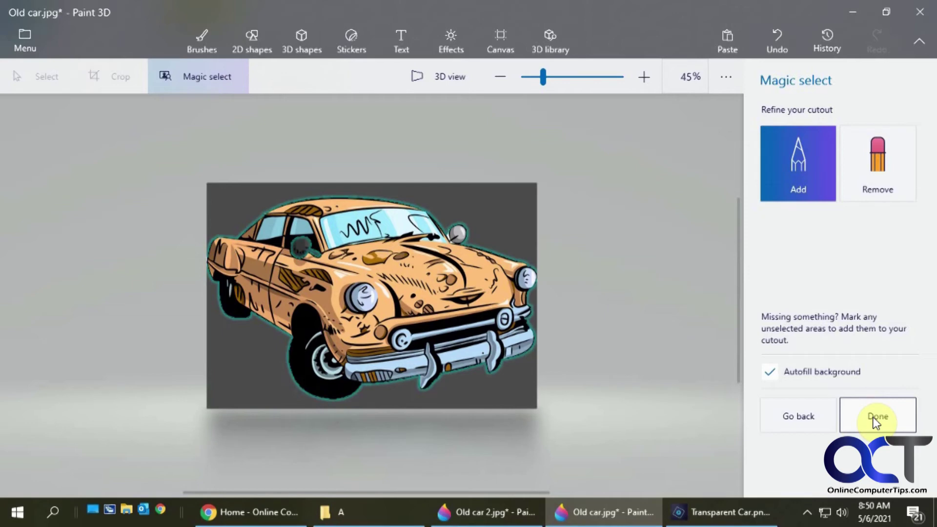
Step: Finish the car cutout and delete the smudged leftover background from the canvas
left_click(875, 421)
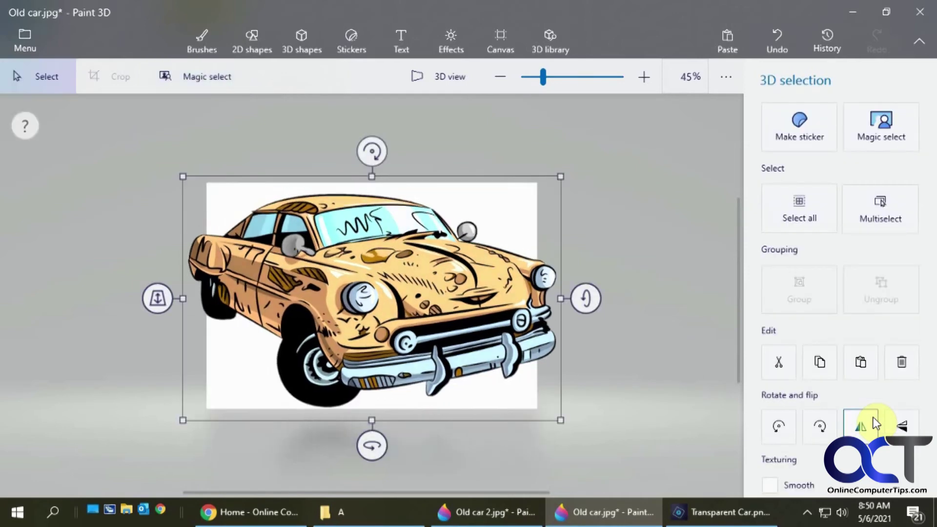
mouse_move(334, 263)
left_mouse_down()
mouse_move(514, 312)
mouse_move(651, 293)
mouse_move(679, 305)
left_mouse_up()
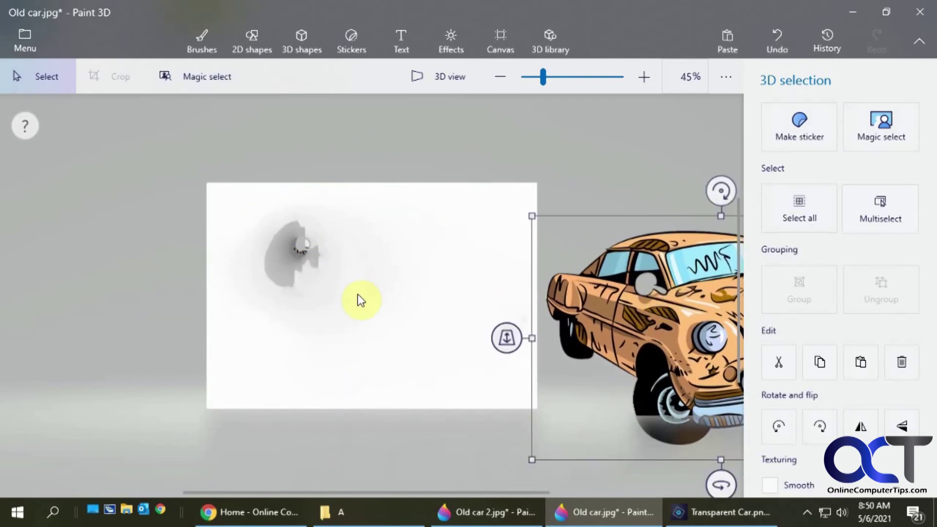
left_click_drag(632, 329, 654, 314)
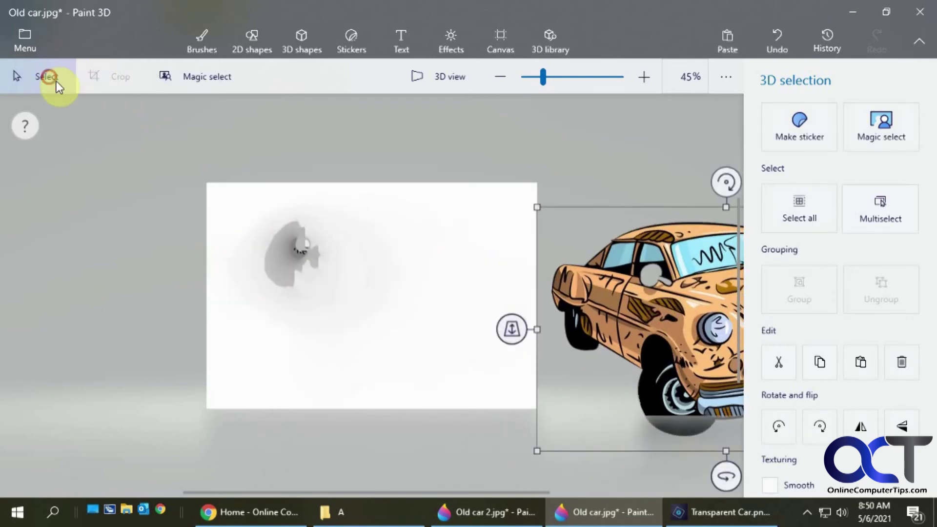
left_click_drag(198, 156, 536, 428)
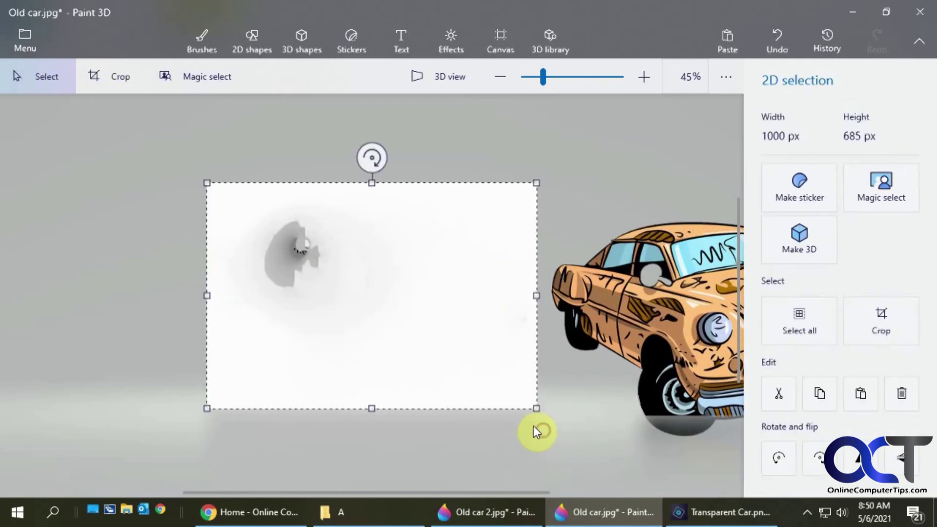
key("Delete")
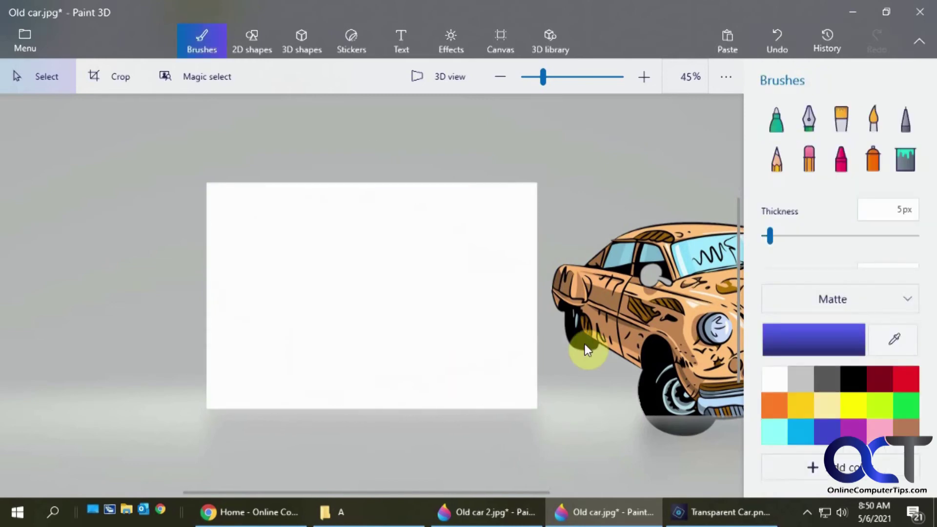
Step: Move the cut-out car back onto the white canvas and shrink it to fit
mouse_move(670, 318)
left_mouse_down()
mouse_move(374, 313)
mouse_move(607, 309)
mouse_move(598, 308)
left_mouse_up()
left_click(676, 351)
left_click_drag(675, 351, 355, 320)
left_click_drag(588, 421, 545, 399)
left_click(392, 311)
left_click_drag(392, 311, 389, 315)
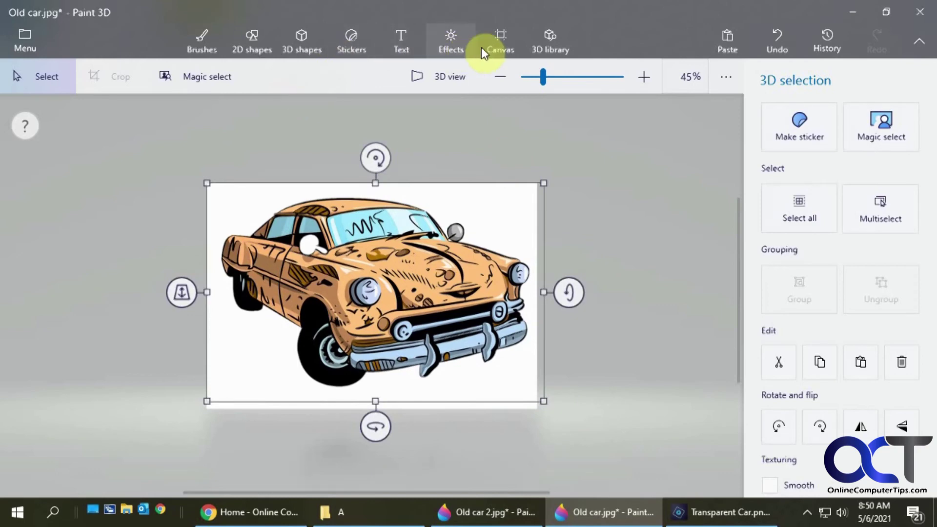
Step: Turn on the transparent canvas and save a copy as an image in PNG format
left_click(496, 50)
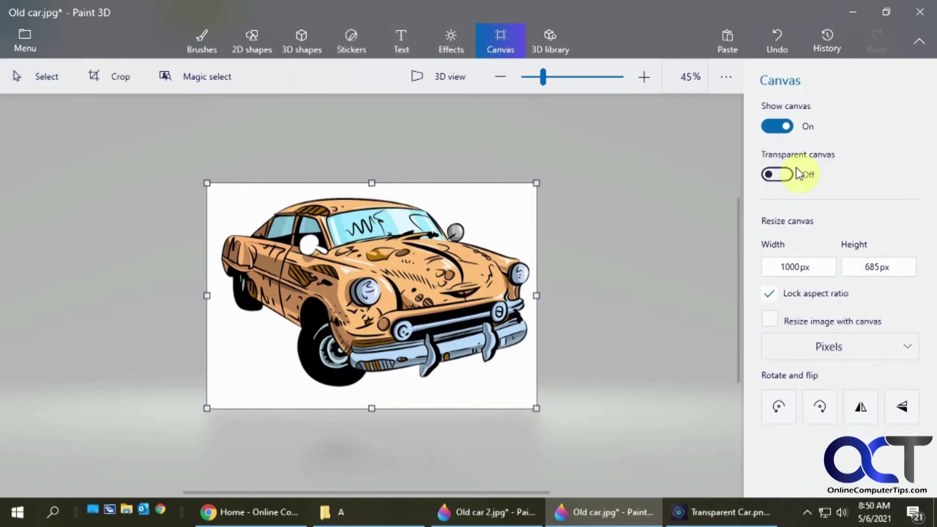
left_click(781, 175)
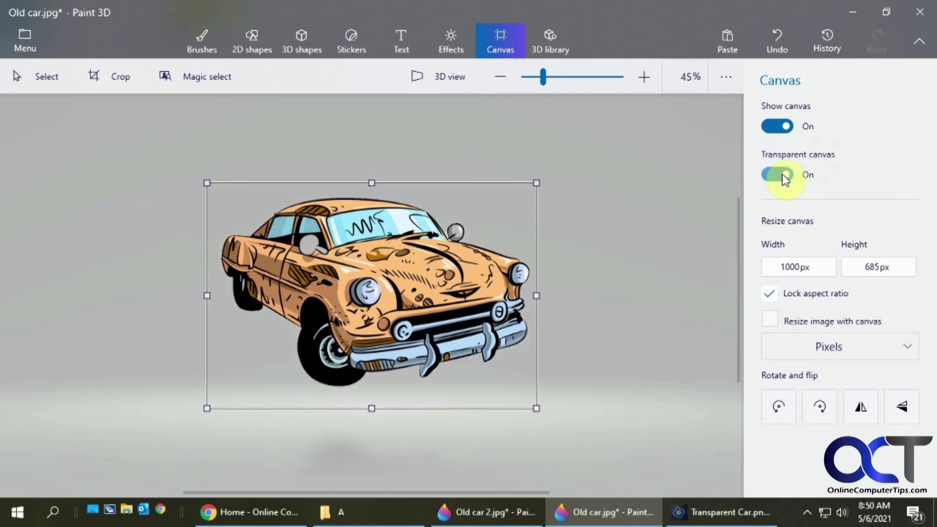
left_click(27, 43)
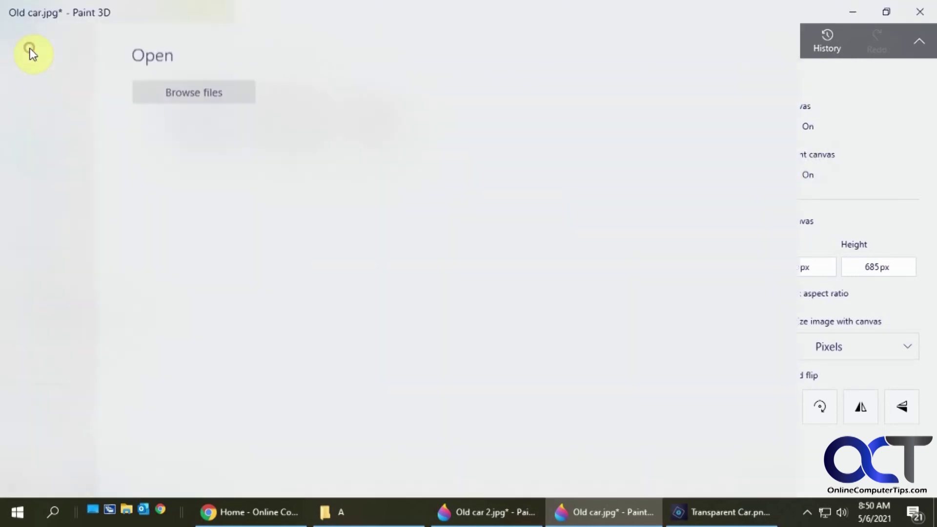
left_click(60, 223)
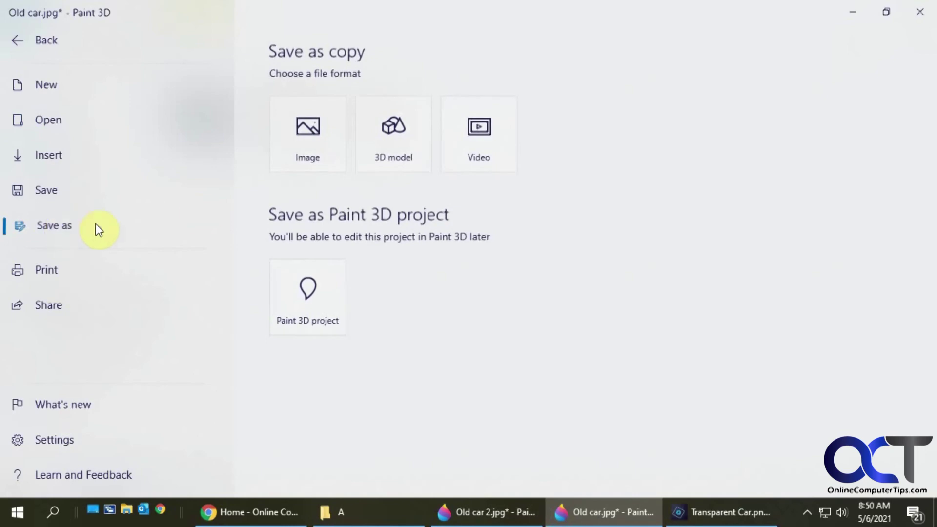
left_click(299, 152)
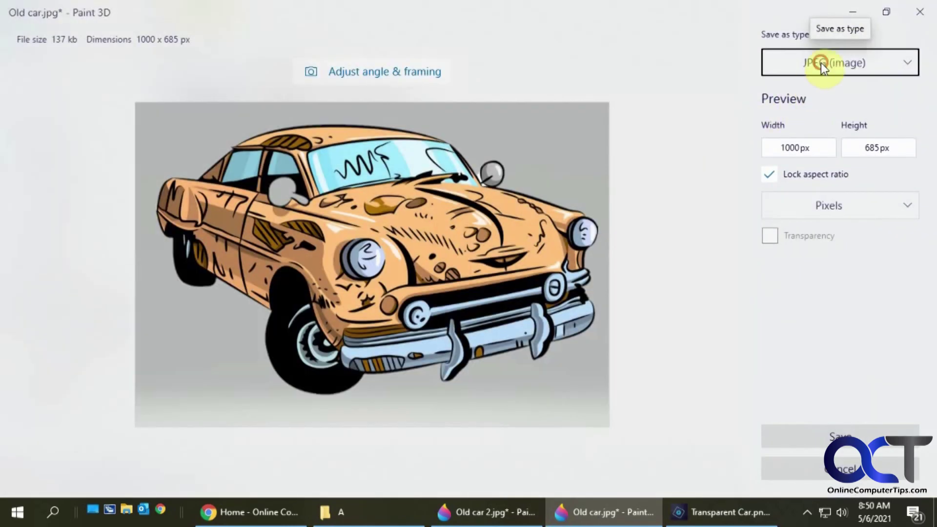
left_click(821, 62)
left_click(822, 65)
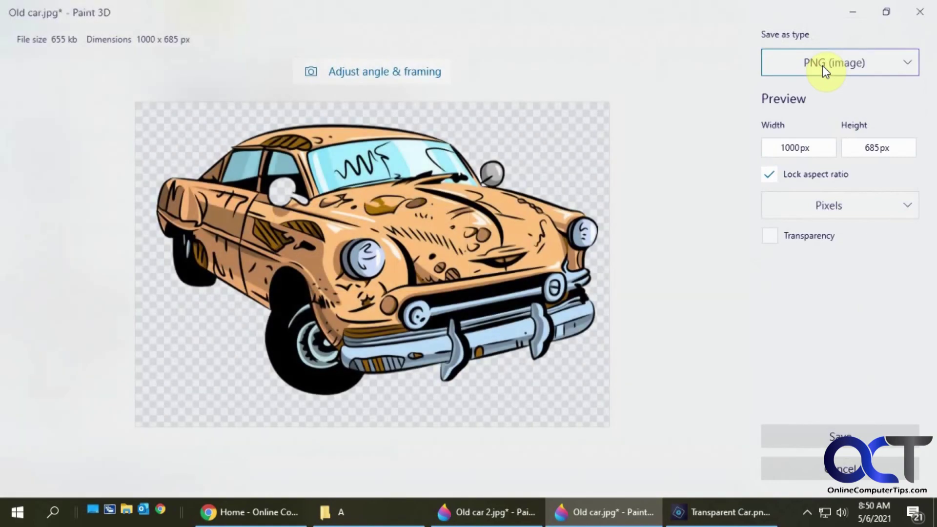
Step: Save the PNG in folder A as Transparent Car 2.png
left_click(824, 437)
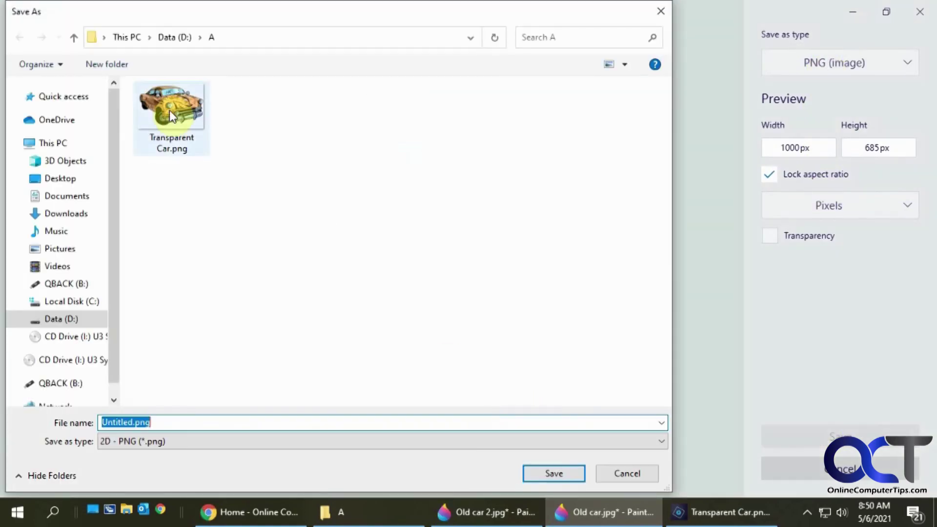
left_click(169, 110)
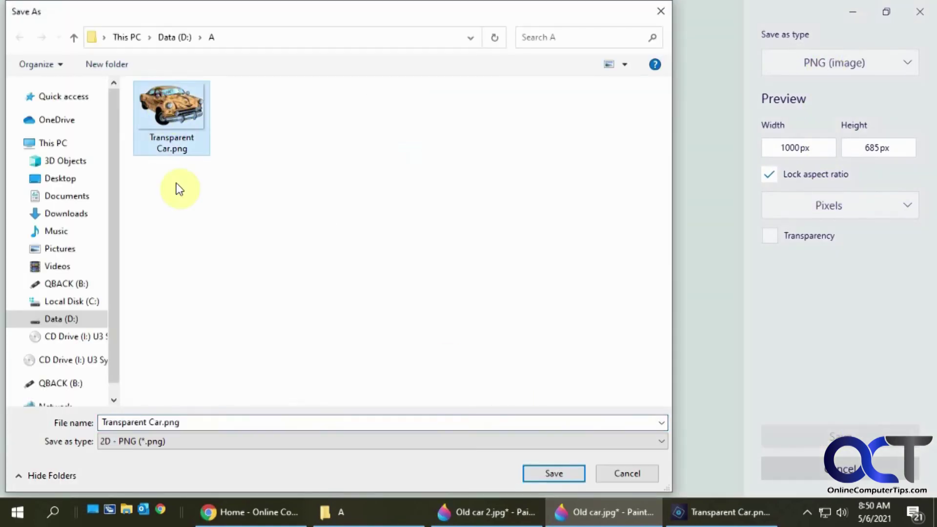
left_click(163, 422)
double_click(163, 422)
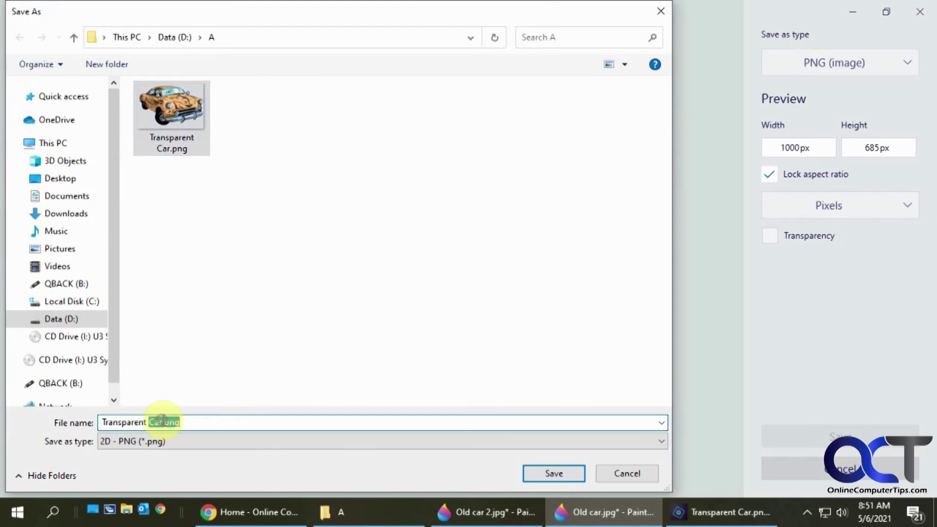
type("2")
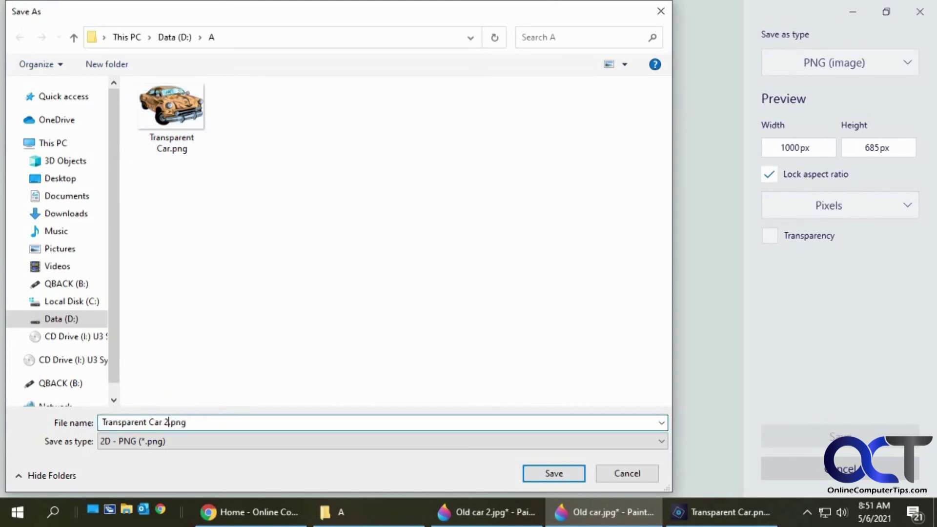
left_click(536, 472)
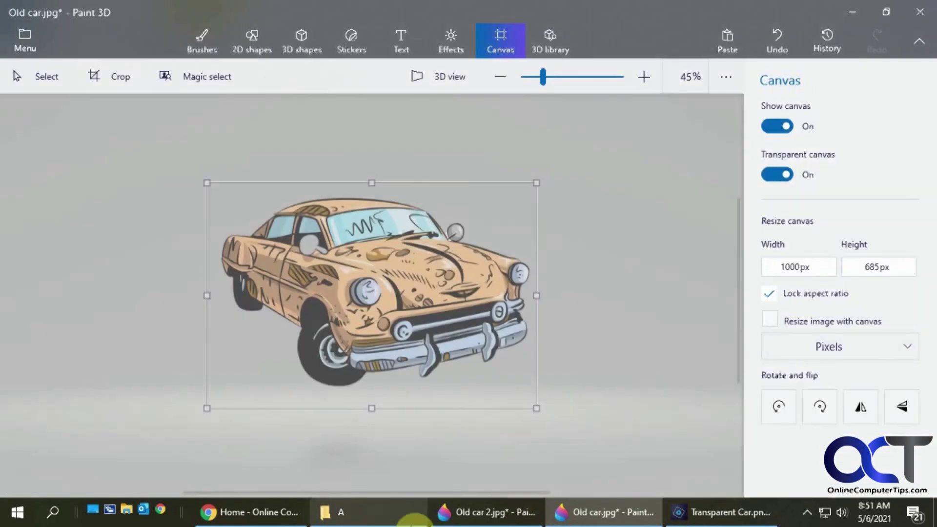
Step: Preview Transparent Car 2.png from folder A in Photos, then close the preview
left_click(376, 521)
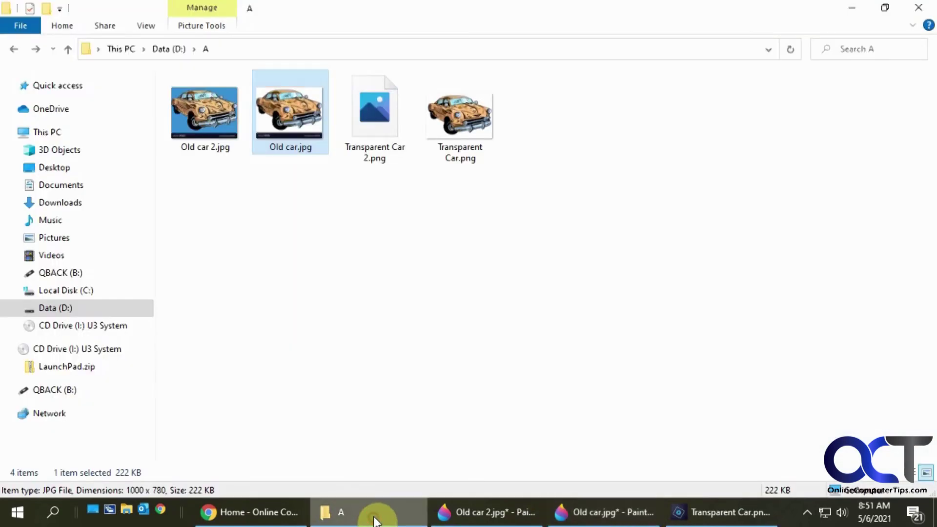
left_click(401, 208)
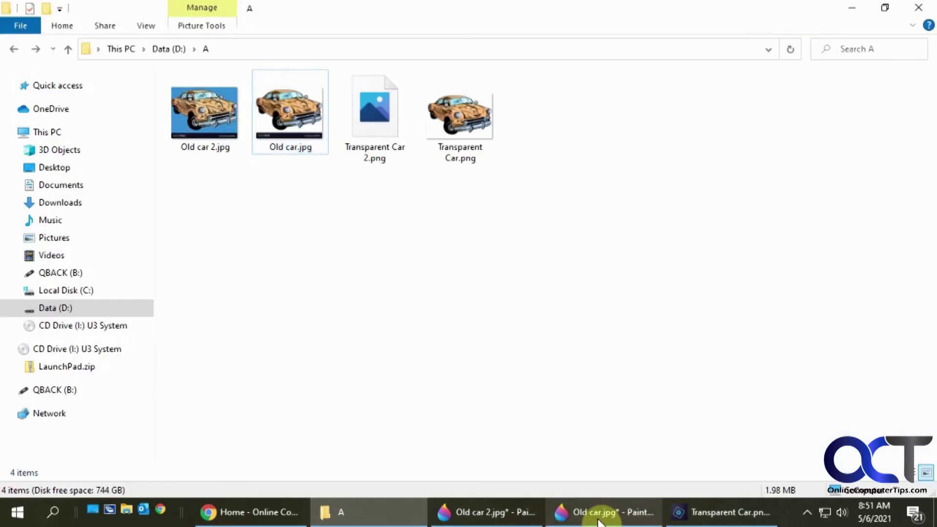
double_click(373, 144)
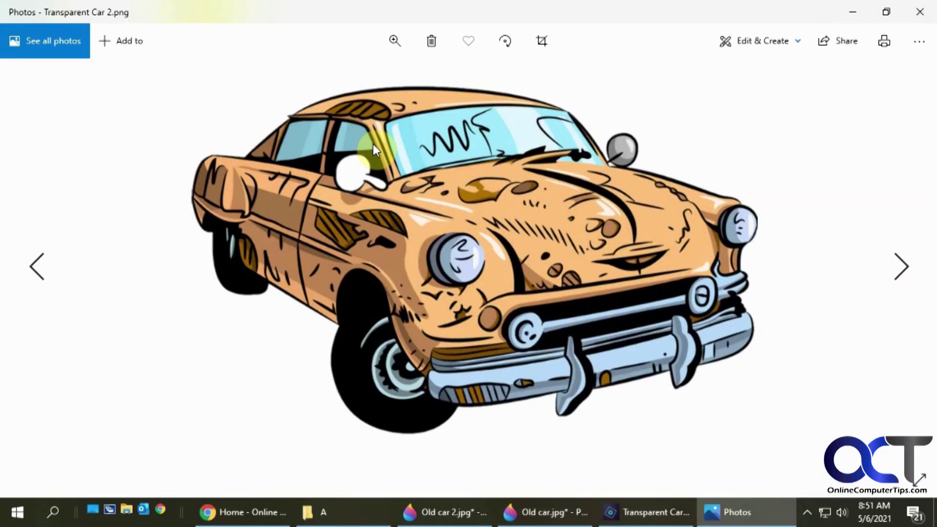
left_click(920, 12)
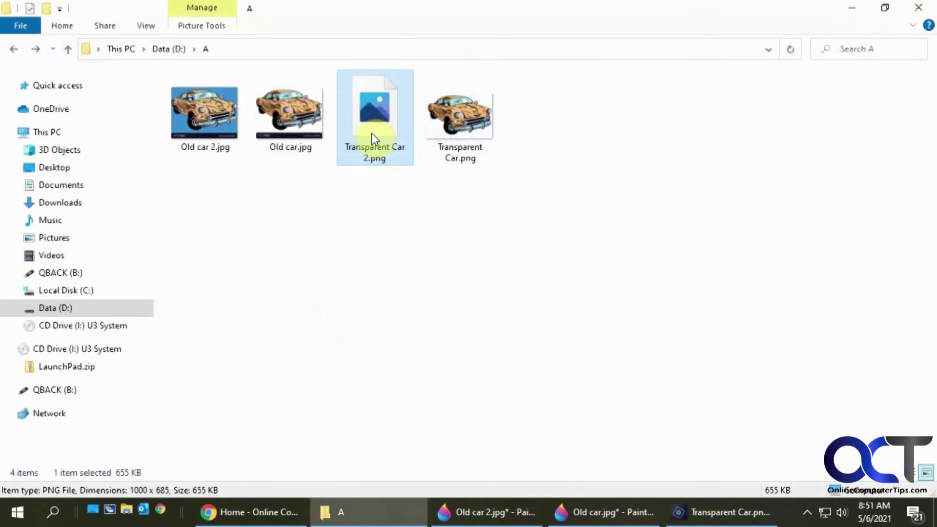
Step: Open Transparent Car 2.png with Adobe Photoshop Elements
right_click(371, 137)
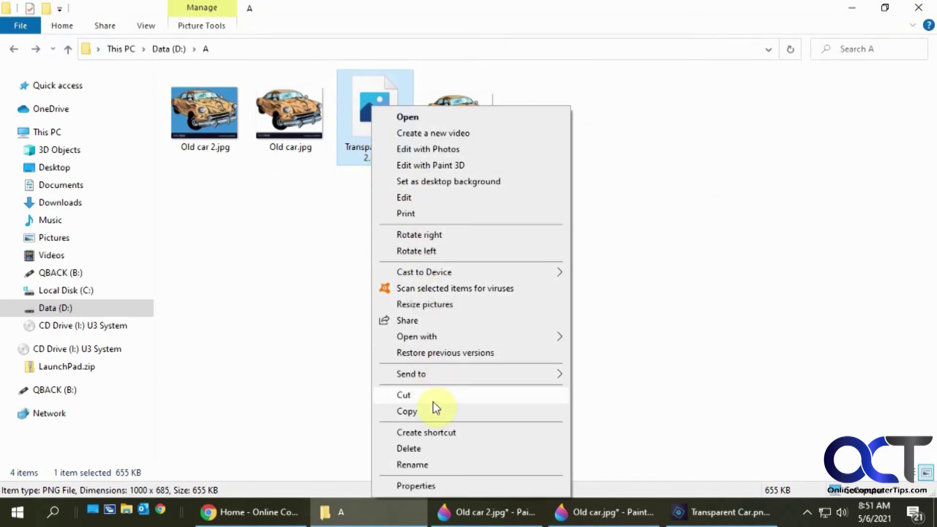
mouse_move(456, 338)
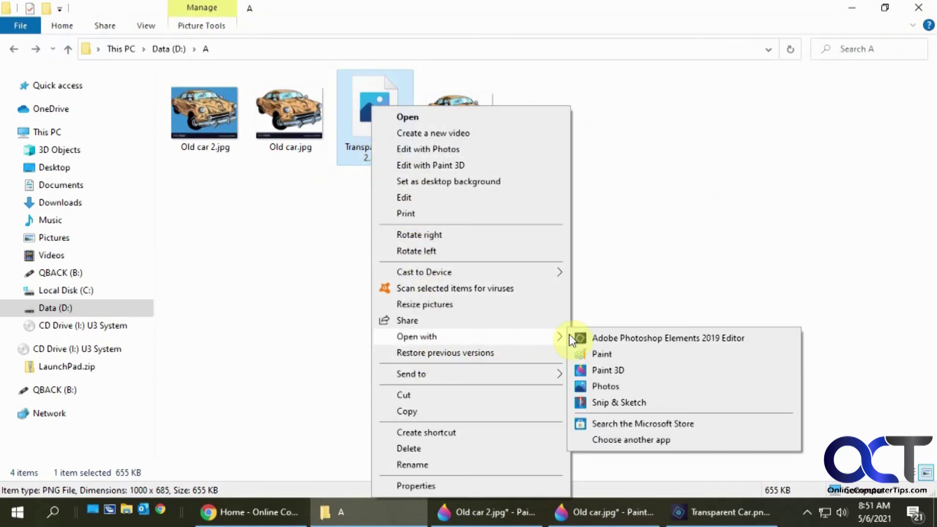
left_click(607, 338)
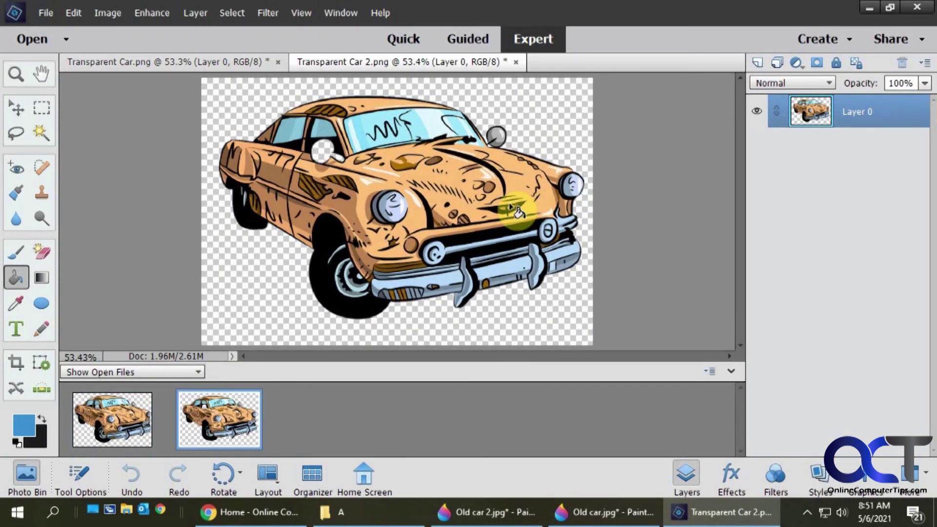
Step: Compare Transparent Car.png and Transparent Car 2.png in Photoshop Elements, then return to Paint 3D
left_click(182, 60)
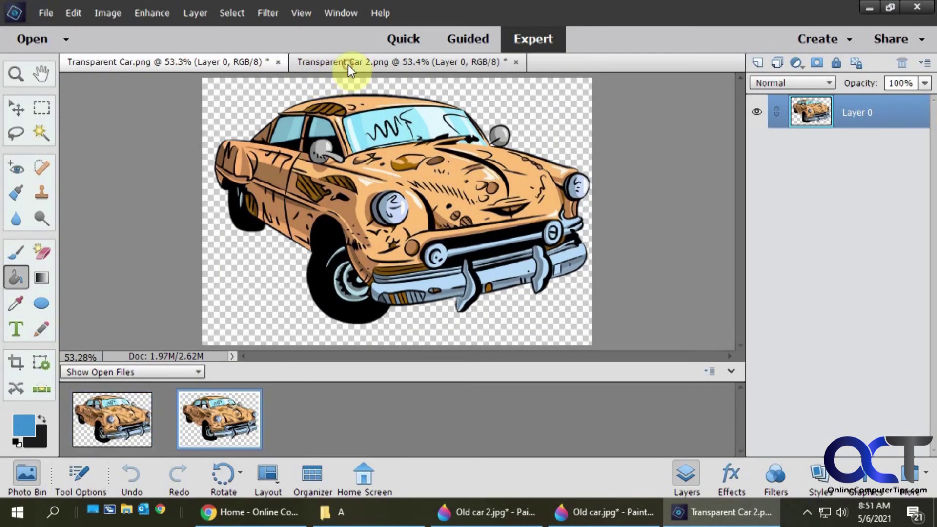
left_click(347, 65)
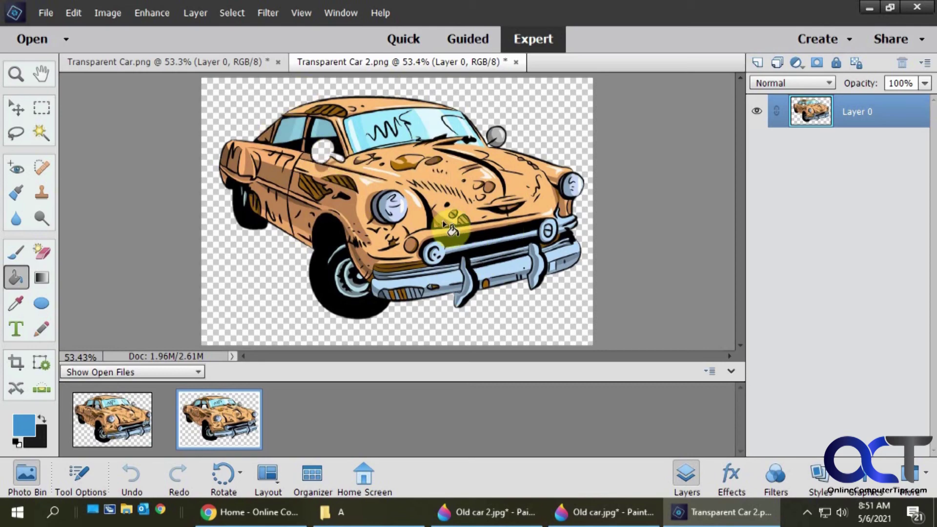
left_click(593, 512)
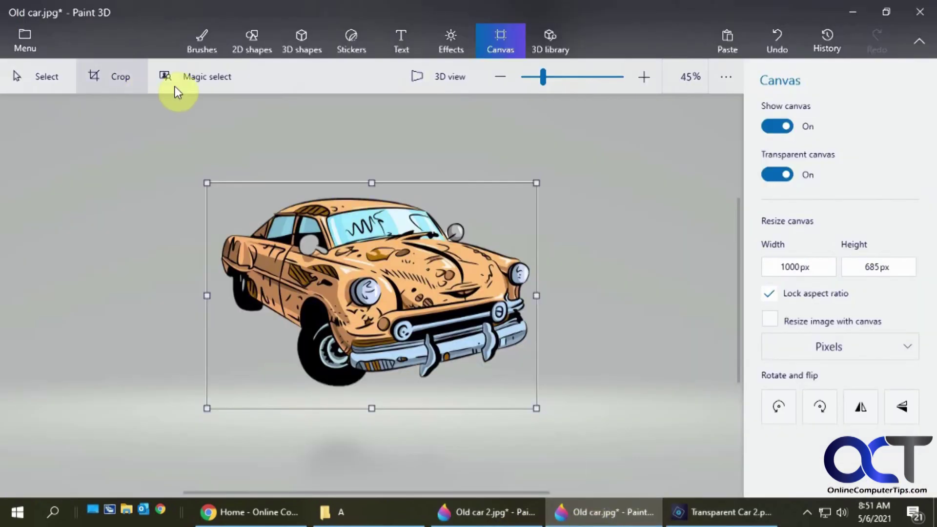